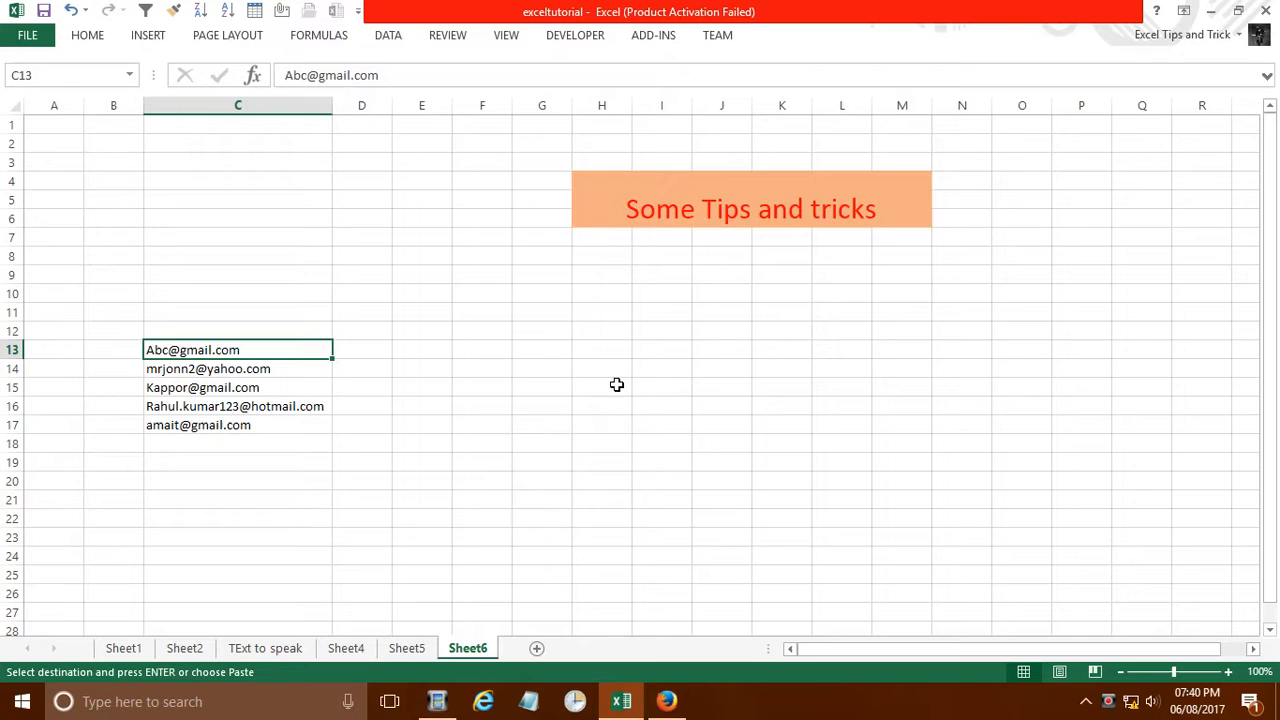
{"action": "left_click", "coordinate": [375, 407]}
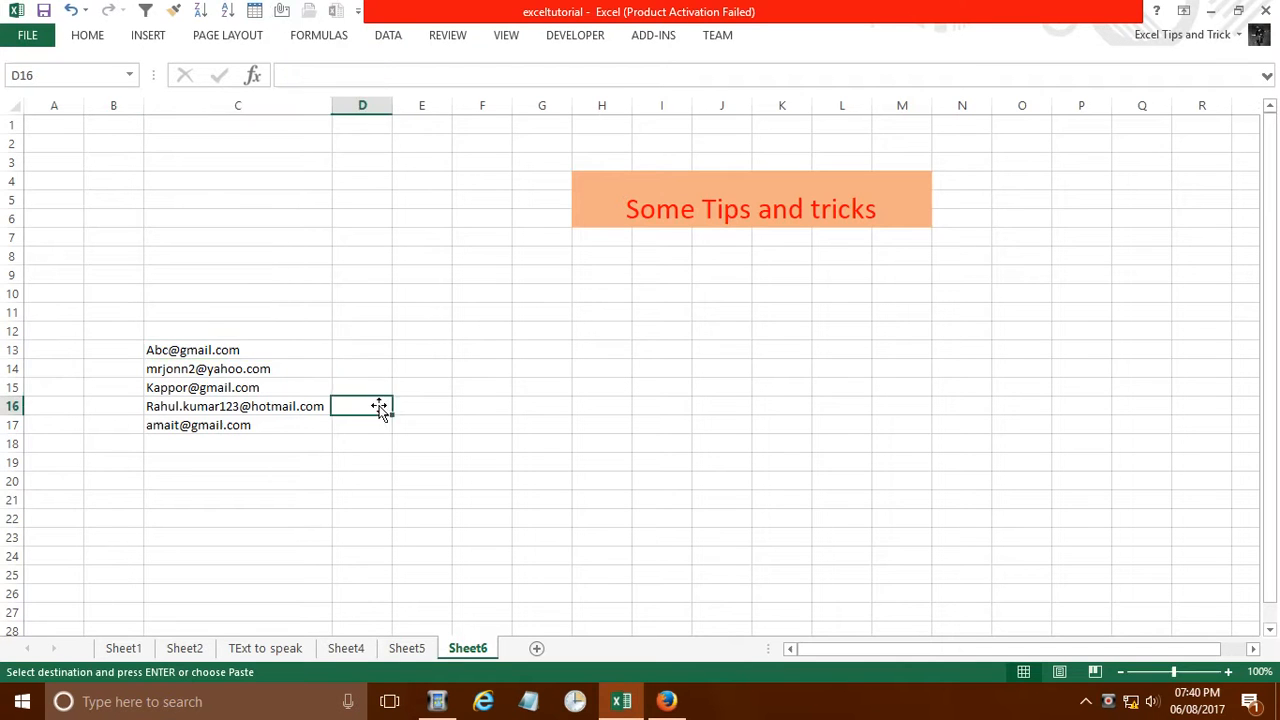
{"action": "left_click", "coordinate": [162, 355]}
{"action": "left_click", "coordinate": [248, 487]}
{"action": "left_click_drag", "start_coordinate": [196, 352], "coordinate": [210, 428]}
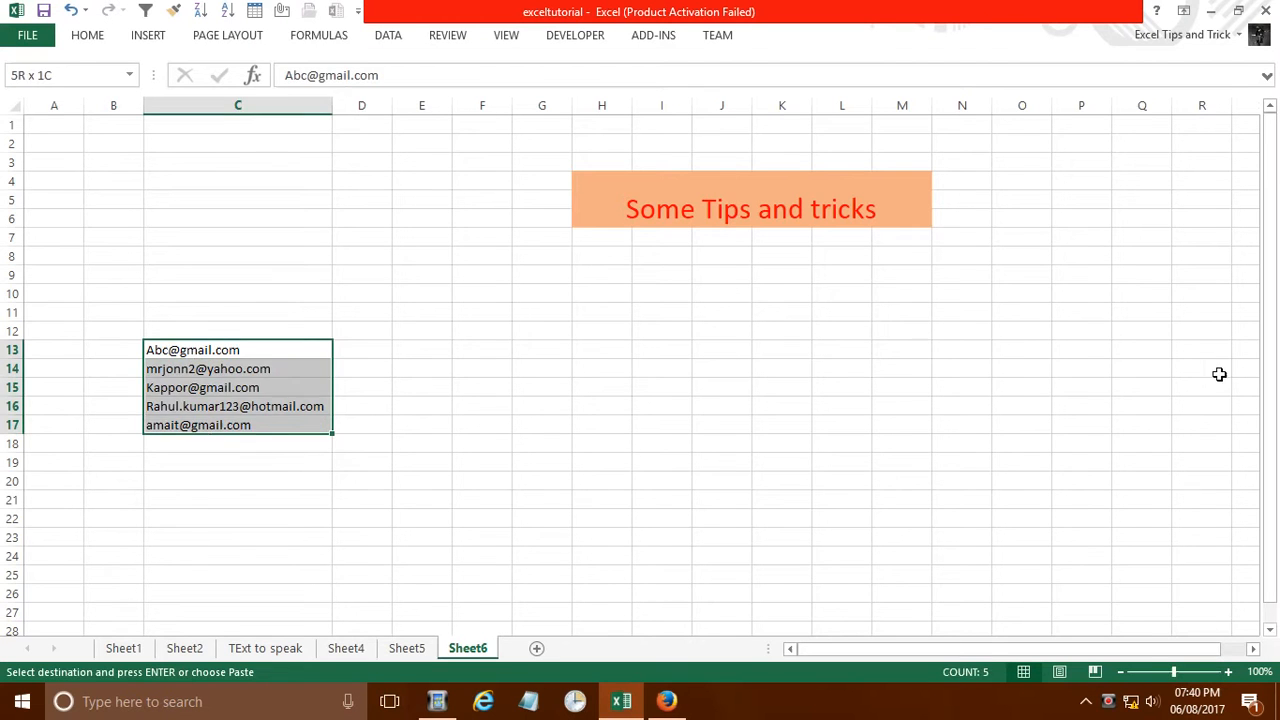
{"action": "left_click", "coordinate": [989, 312]}
Copy the e-mail list in C13:C17 to N10 and undo the paste.
{"action": "left_click", "coordinate": [258, 349]}
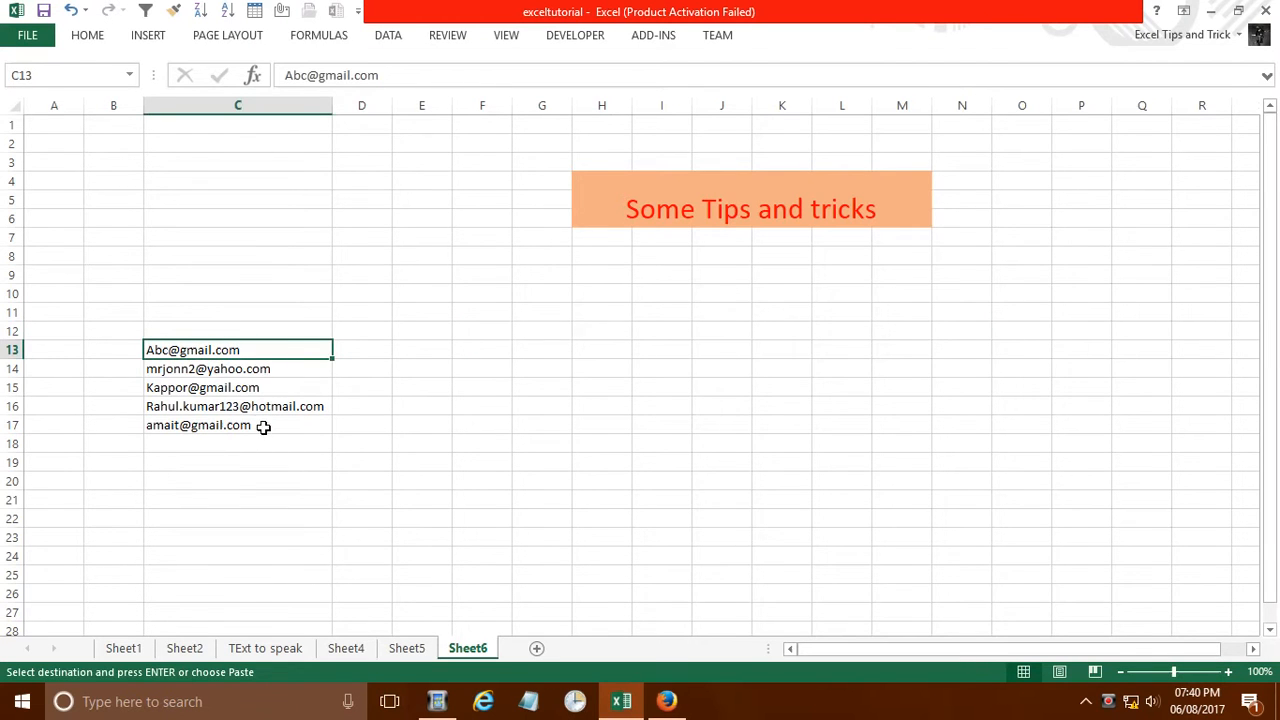
{"action": "left_click", "coordinate": [263, 423], "text": "shift"}
{"action": "key", "text": "ctrl+c"}
{"action": "left_click", "coordinate": [989, 299]}
{"action": "key", "text": "ctrl+v"}
{"action": "key", "text": "ctrl+z"}
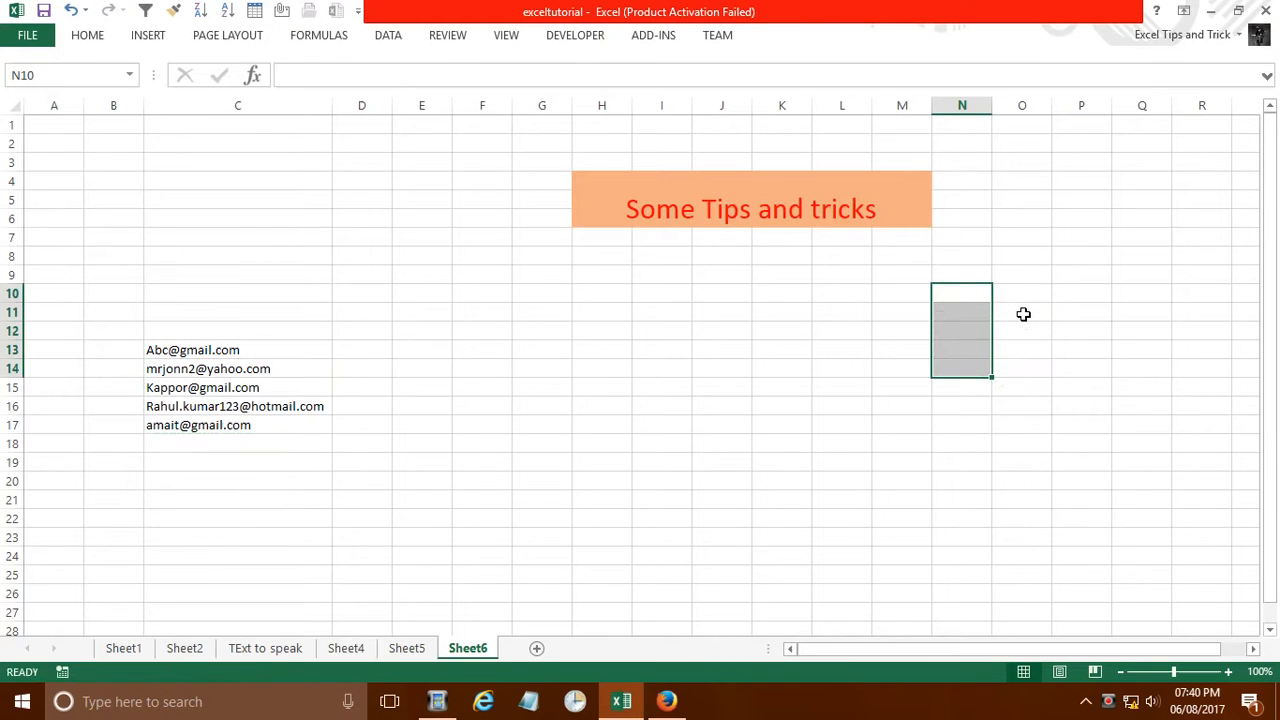
{"action": "left_click_drag", "start_coordinate": [206, 352], "coordinate": [246, 427]}
{"action": "key", "text": "ctrl+c"}
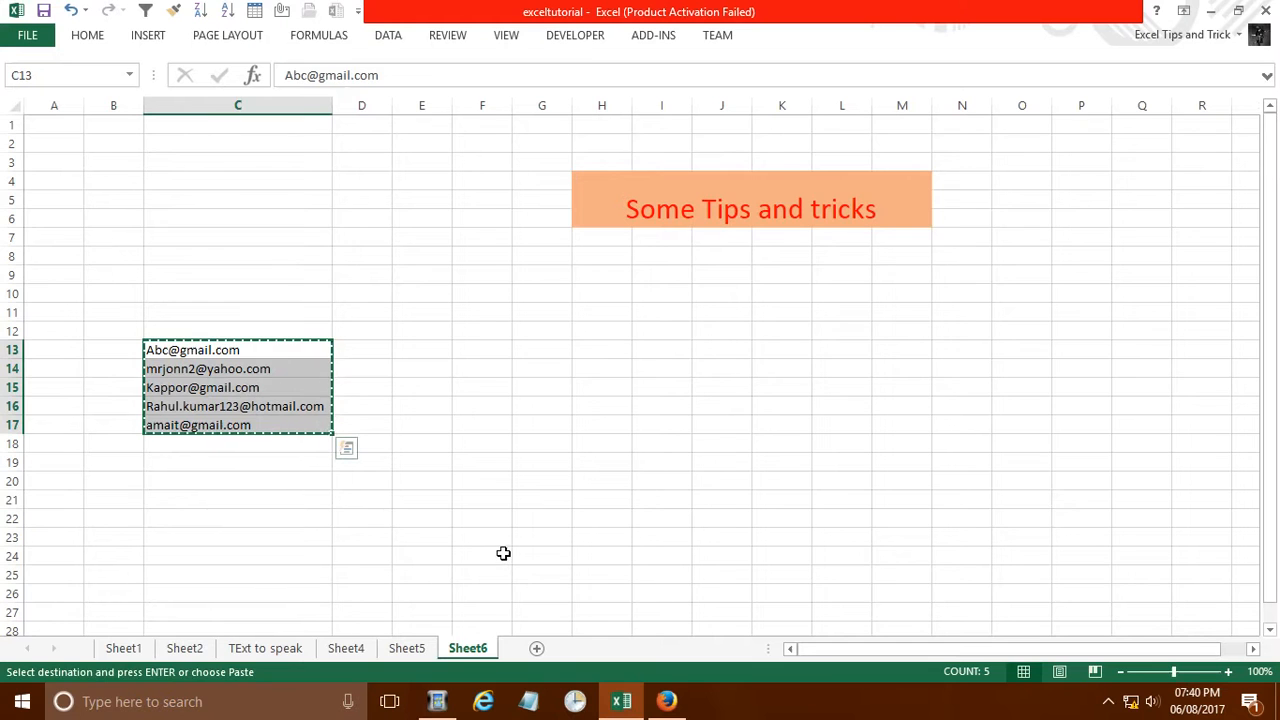
{"action": "key", "text": "Escape"}
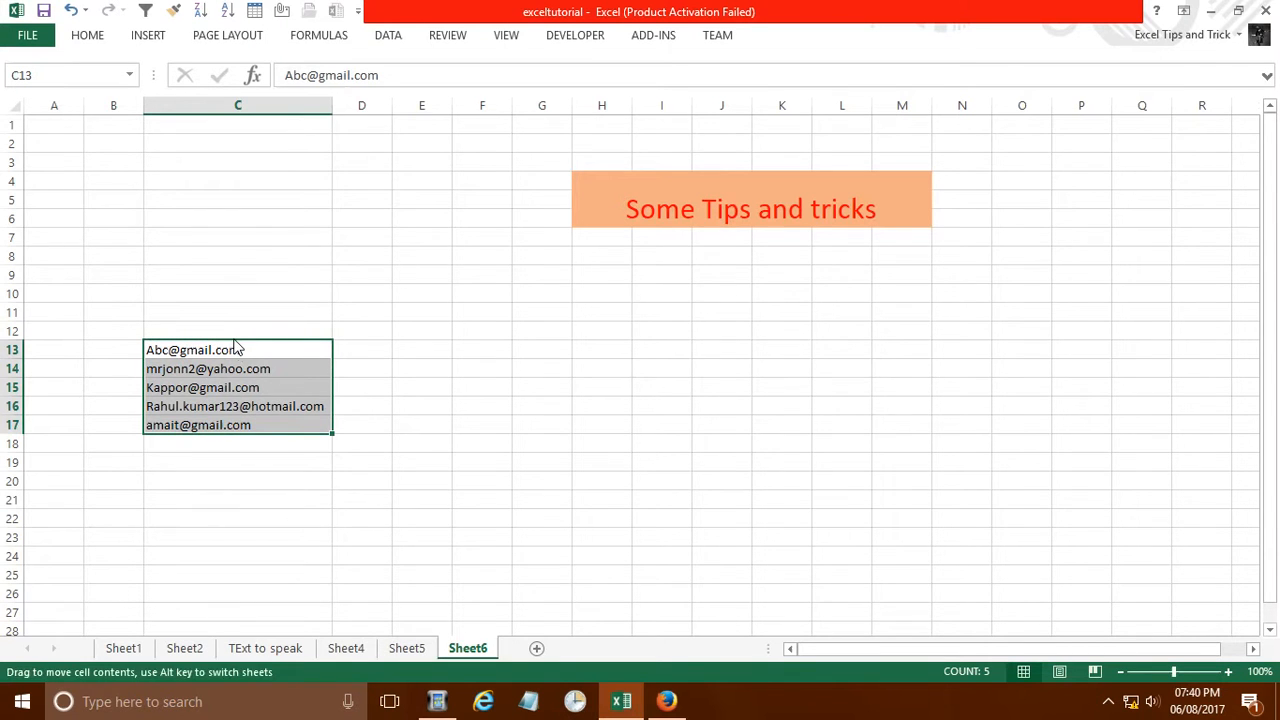
Move the e-mail list from C13:C17 to N9:N13 without copying it and auto-fit the width of column N.
{"action": "left_click_drag", "start_coordinate": [331, 534], "coordinate": [300, 518]}
{"action": "left_click_drag", "start_coordinate": [180, 346], "coordinate": [266, 428]}
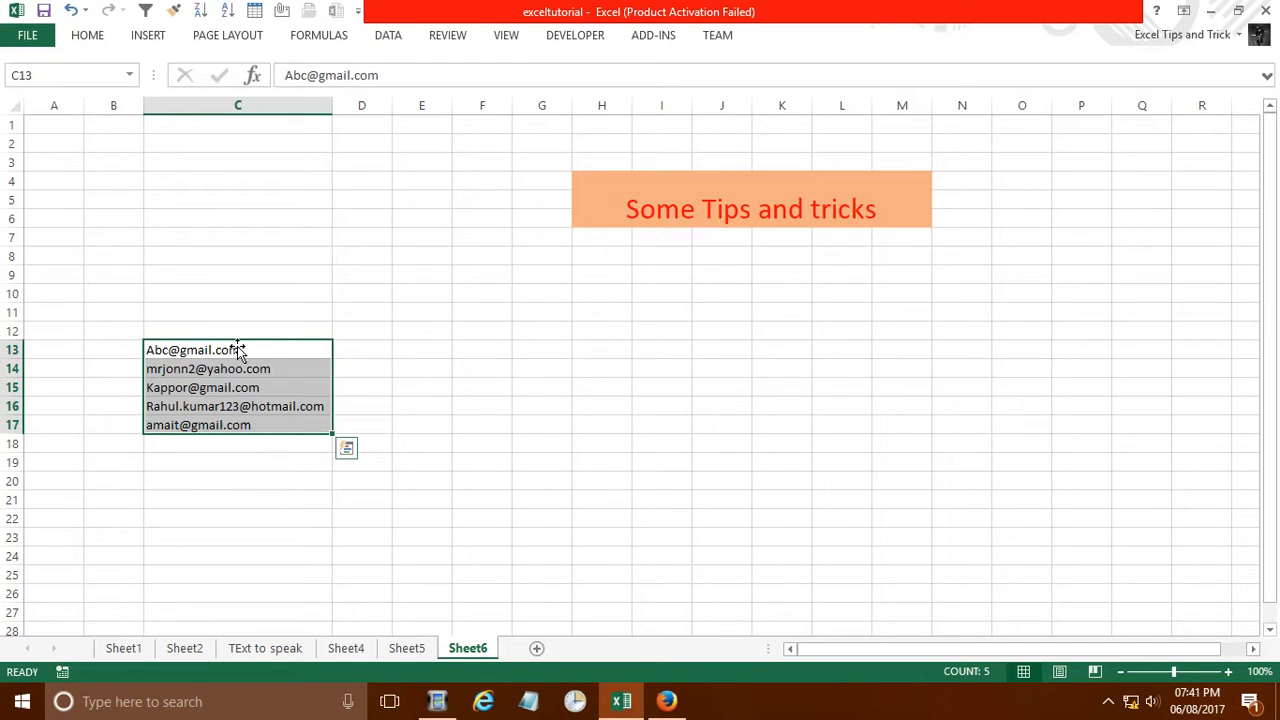
{"action": "left_click_drag", "start_coordinate": [237, 346], "coordinate": [980, 285]}
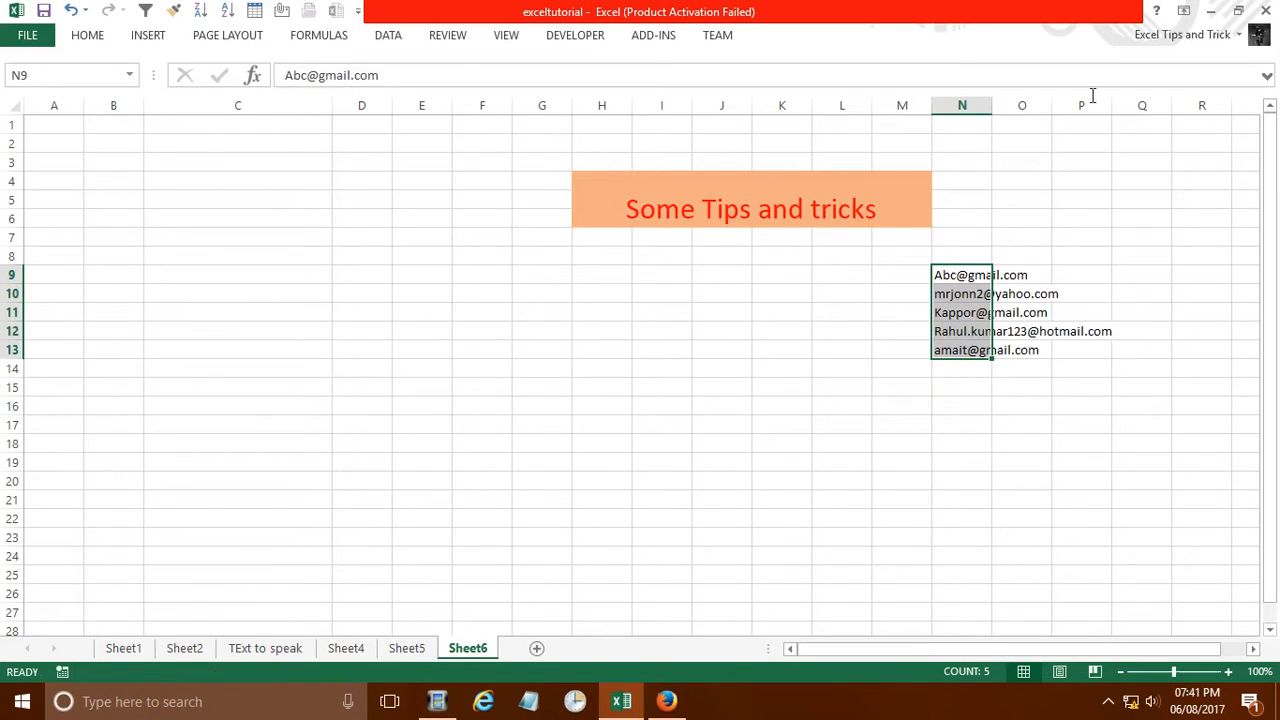
{"action": "double_click", "coordinate": [993, 106]}
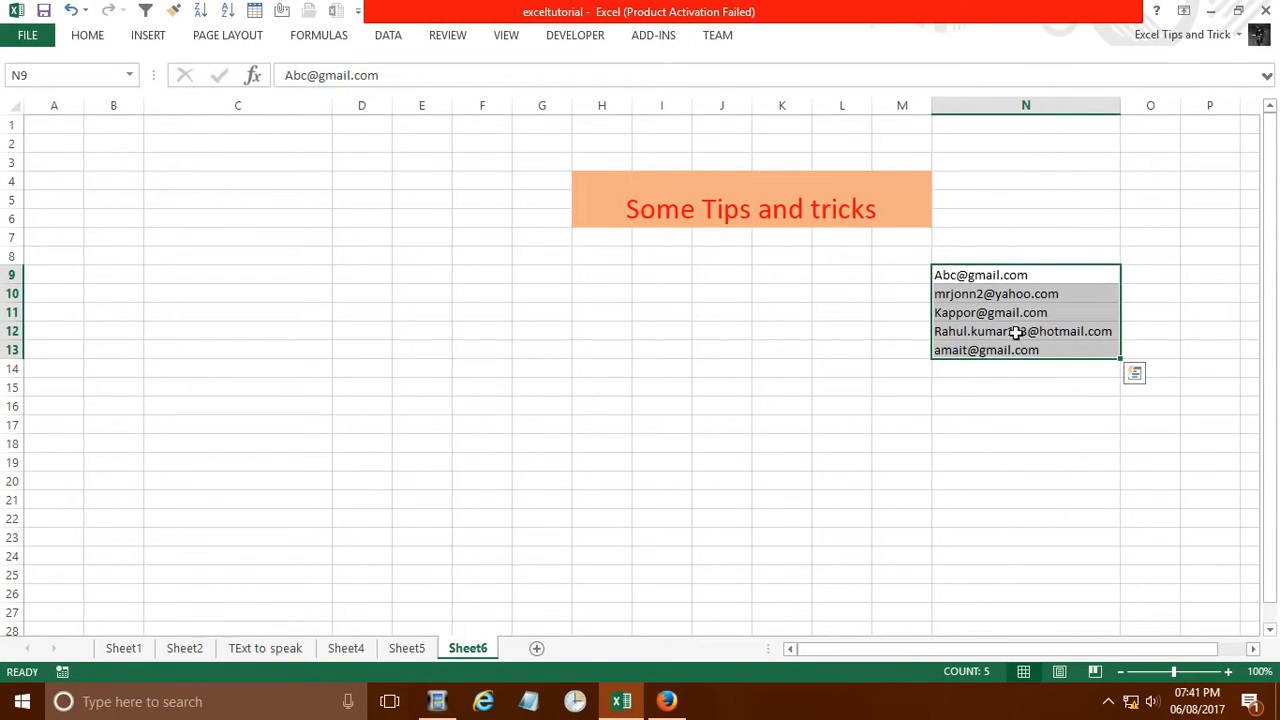
Move the e-mail list from N9:N13 to M14:M18.
{"action": "left_click_drag", "start_coordinate": [1028, 274], "coordinate": [1000, 387]}
{"action": "left_click", "coordinate": [1073, 449]}
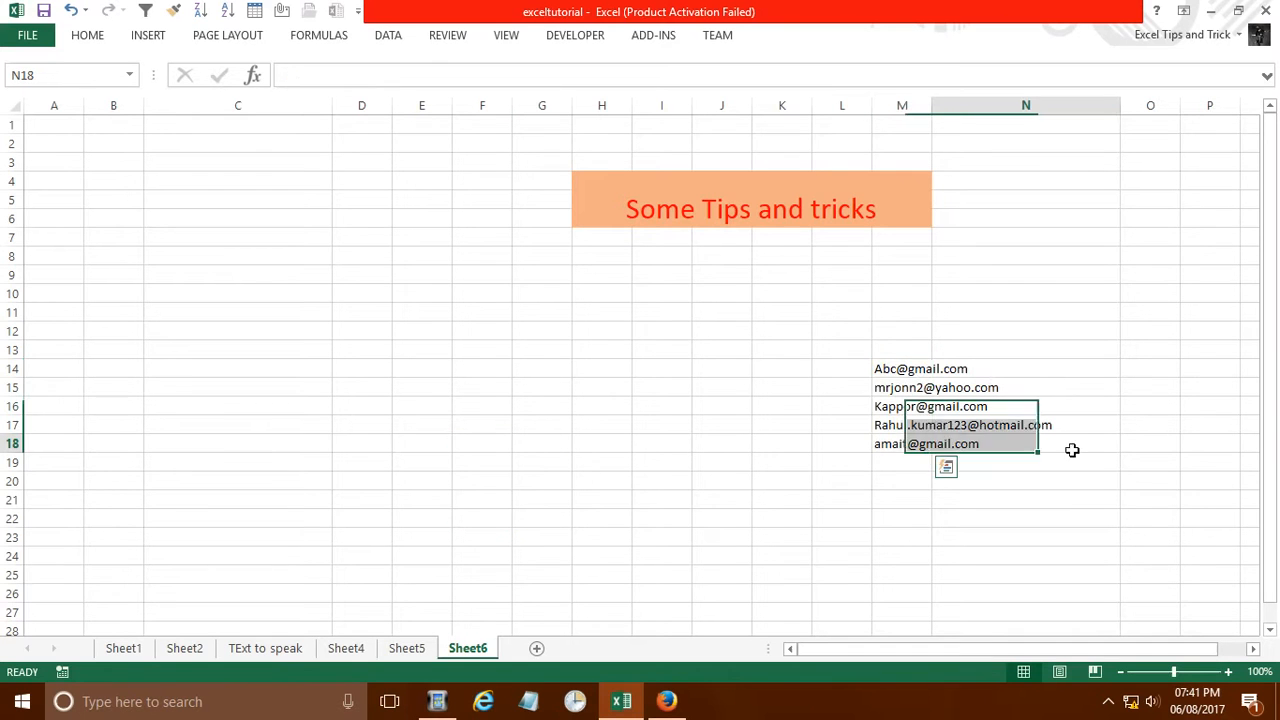
{"action": "double_click", "coordinate": [911, 374]}
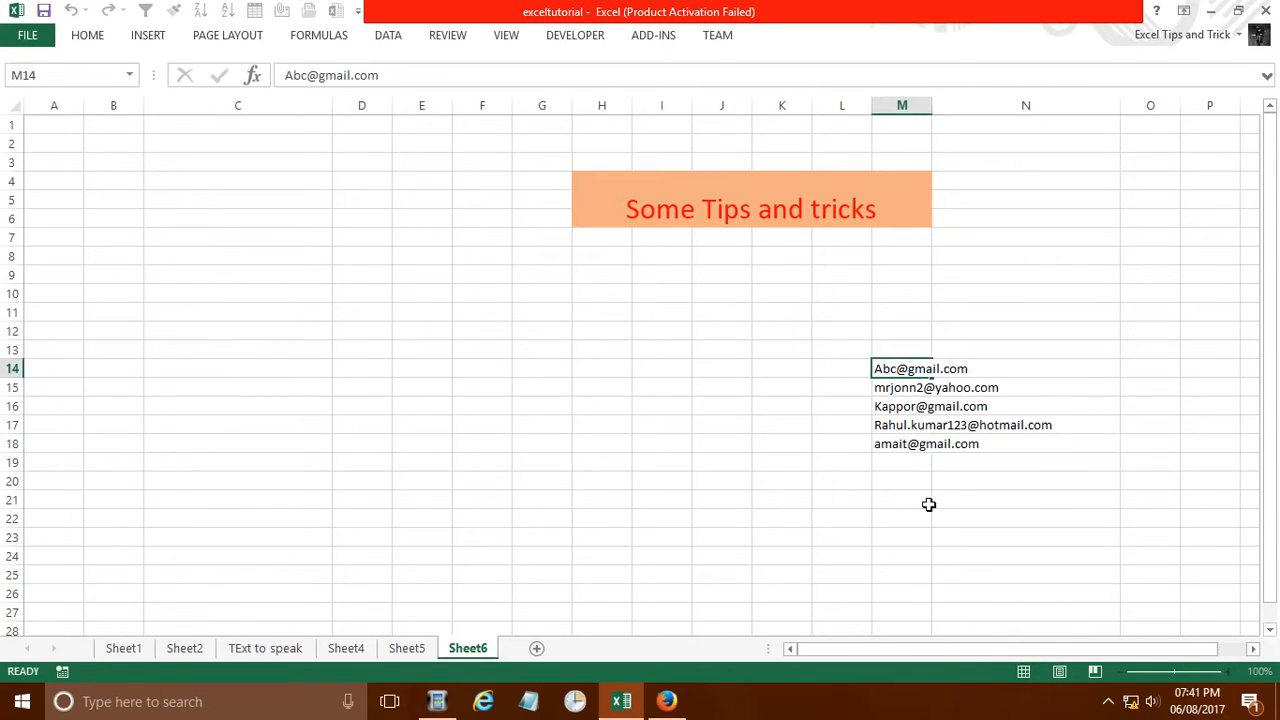
{"action": "left_click_drag", "start_coordinate": [928, 502], "coordinate": [915, 461]}
{"action": "left_click", "coordinate": [865, 413]}
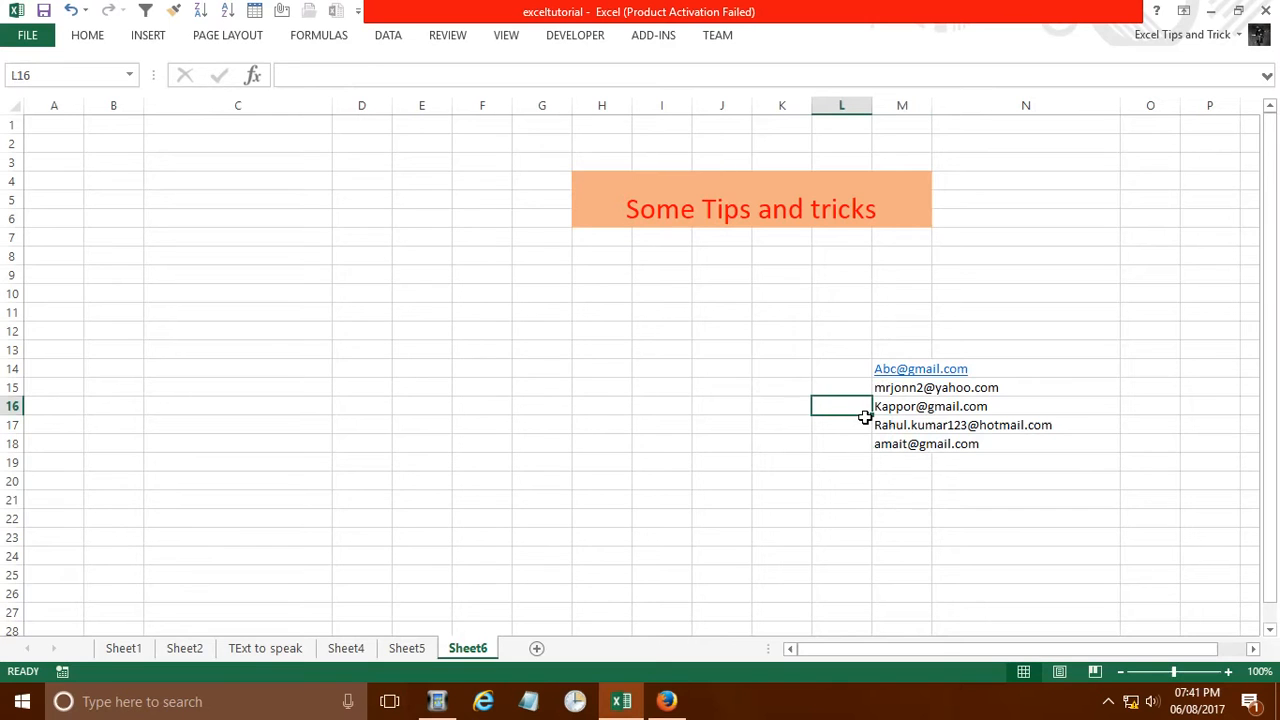
{"action": "key", "text": "ctrl+z"}
Move the block M14:N18 holding the e-mail list so that it starts at F15.
{"action": "left_click_drag", "start_coordinate": [905, 372], "coordinate": [1042, 449]}
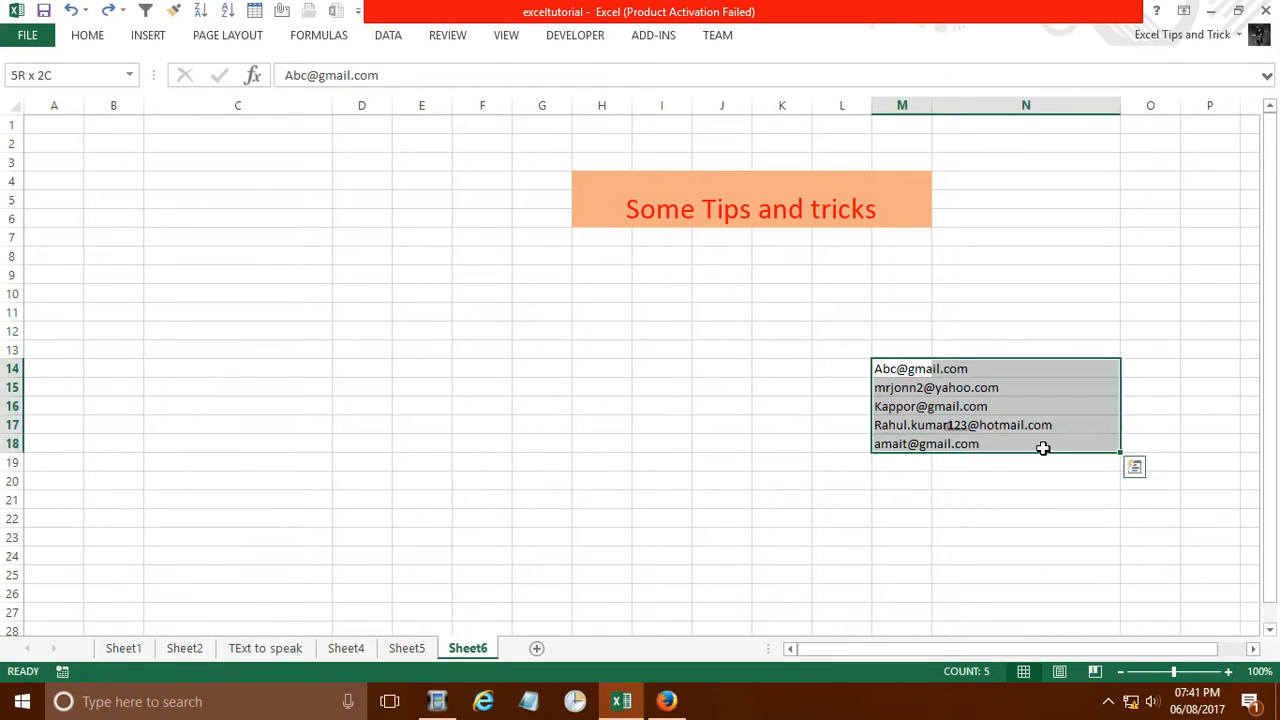
{"action": "left_click_drag", "start_coordinate": [973, 368], "coordinate": [545, 388]}
{"action": "left_click_drag", "start_coordinate": [602, 389], "coordinate": [826, 431]}
Move the block F15:G20 holding the e-mail list so that it starts at C9.
{"action": "left_click_drag", "start_coordinate": [433, 393], "coordinate": [551, 531]}
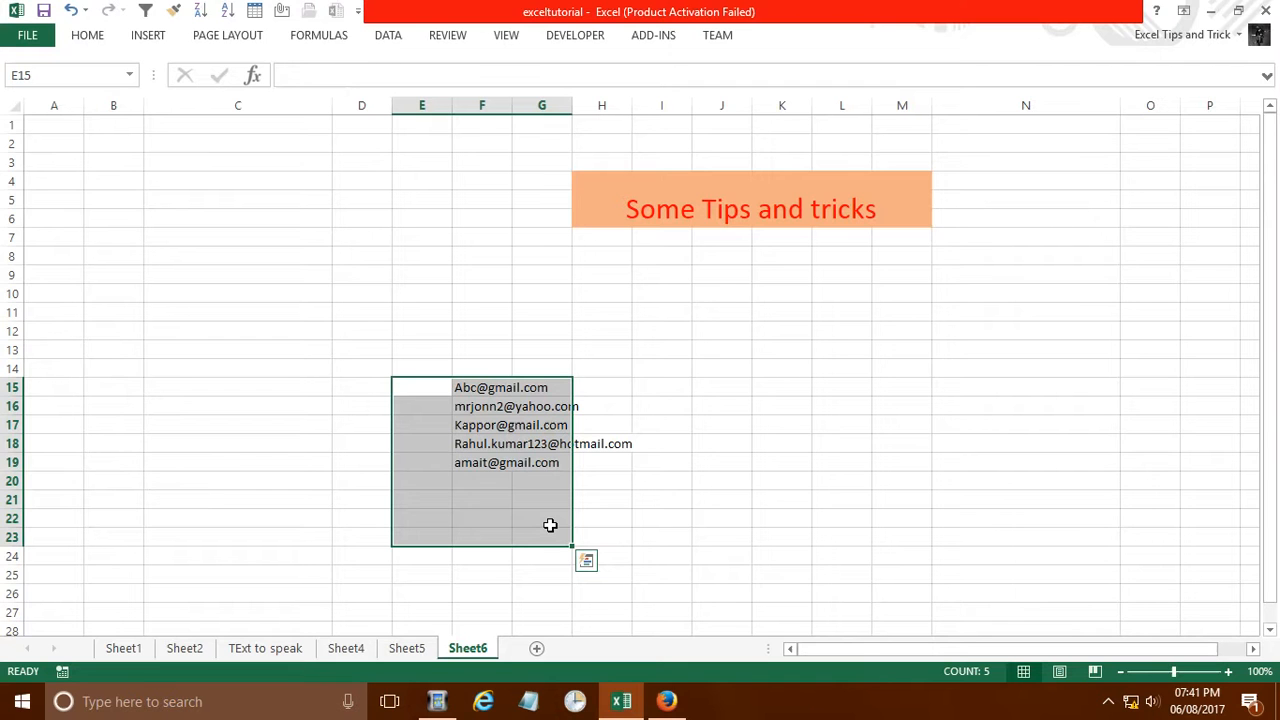
{"action": "key", "text": "ctrl+q"}
{"action": "left_click", "coordinate": [715, 333]}
{"action": "left_click", "coordinate": [470, 390]}
{"action": "left_click", "coordinate": [560, 480], "text": "shift"}
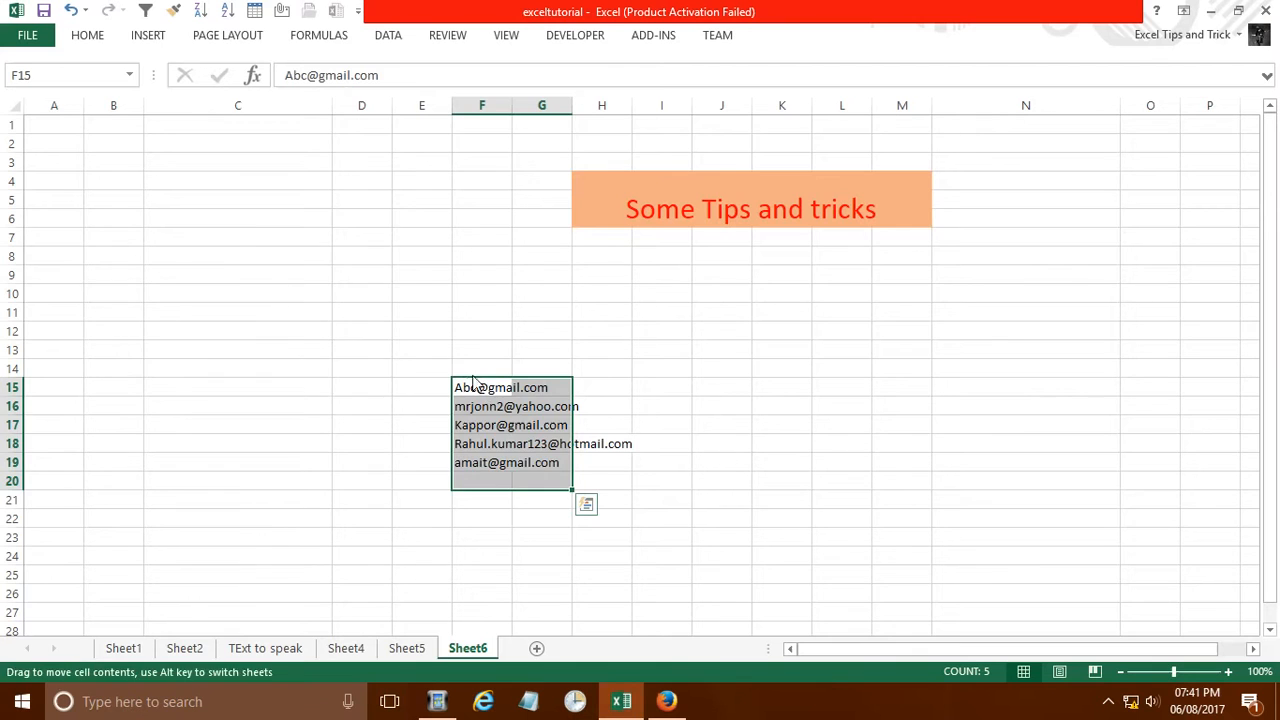
{"action": "left_click_drag", "start_coordinate": [485, 384], "coordinate": [157, 267]}
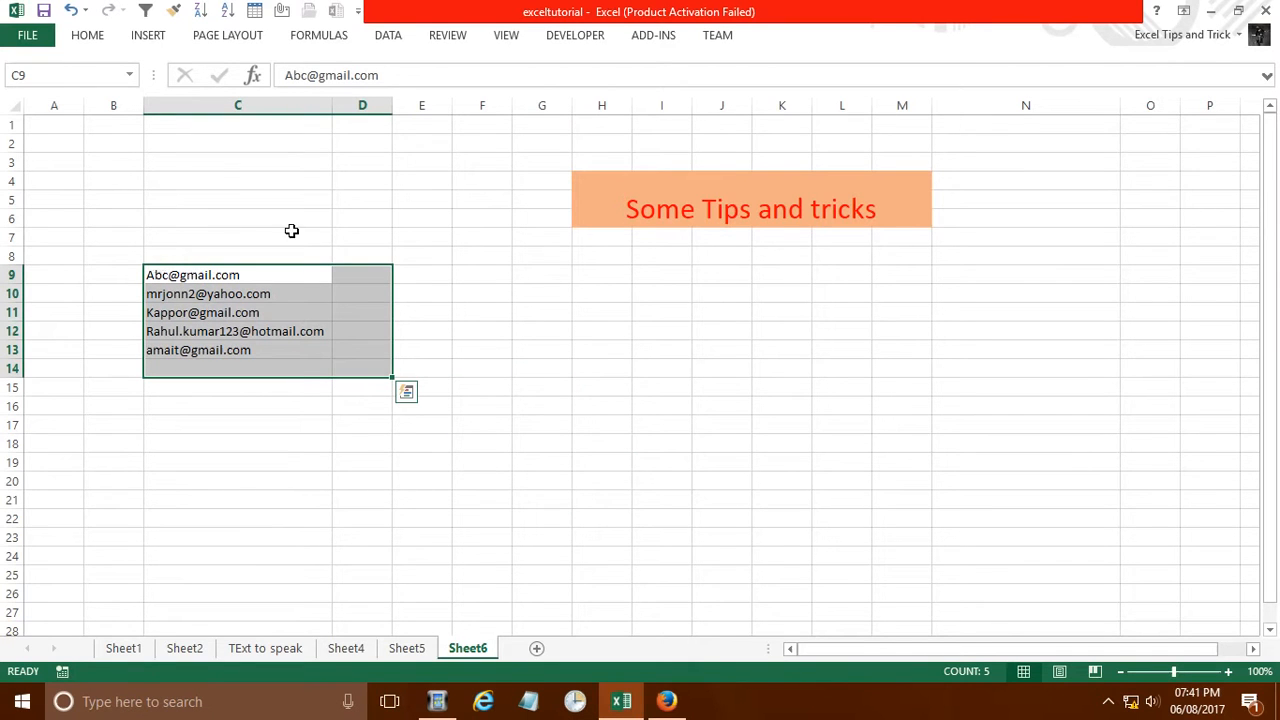
Color the Sheet6 tab standard red and recolor it standard purple.
{"action": "right_click", "coordinate": [478, 650]}
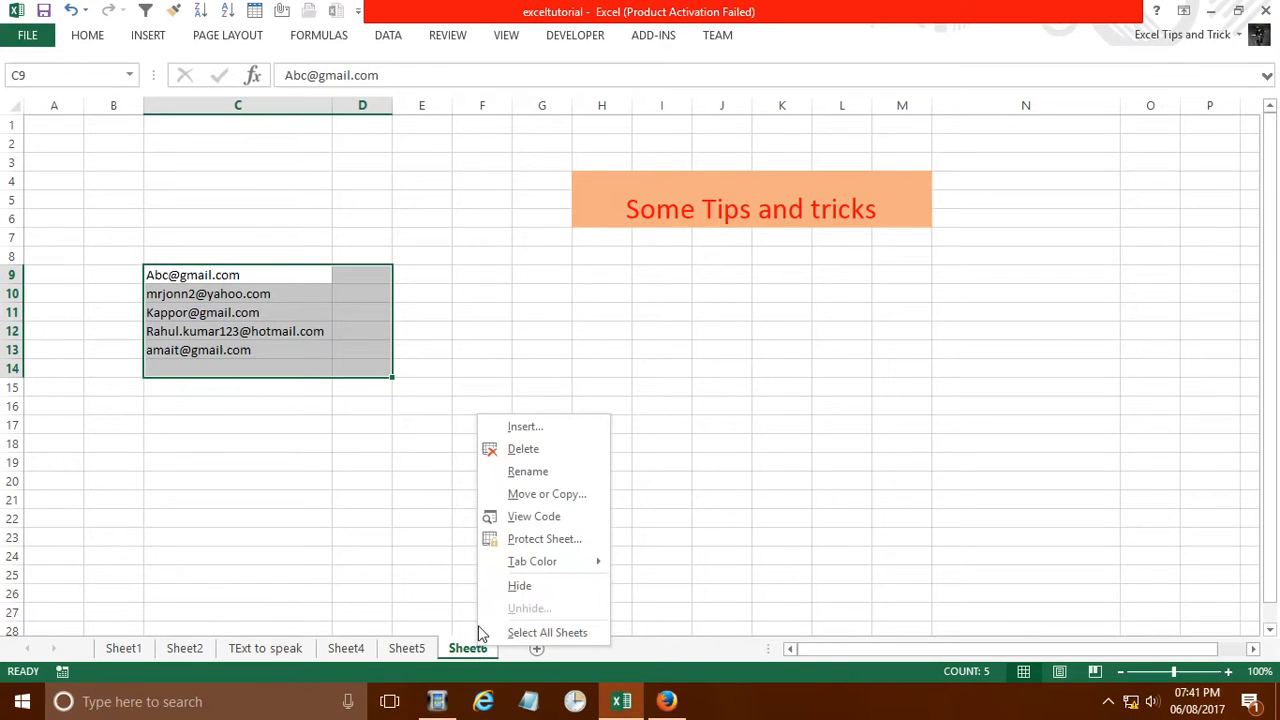
{"action": "right_click", "coordinate": [447, 652]}
{"action": "mouse_move", "coordinate": [523, 565]}
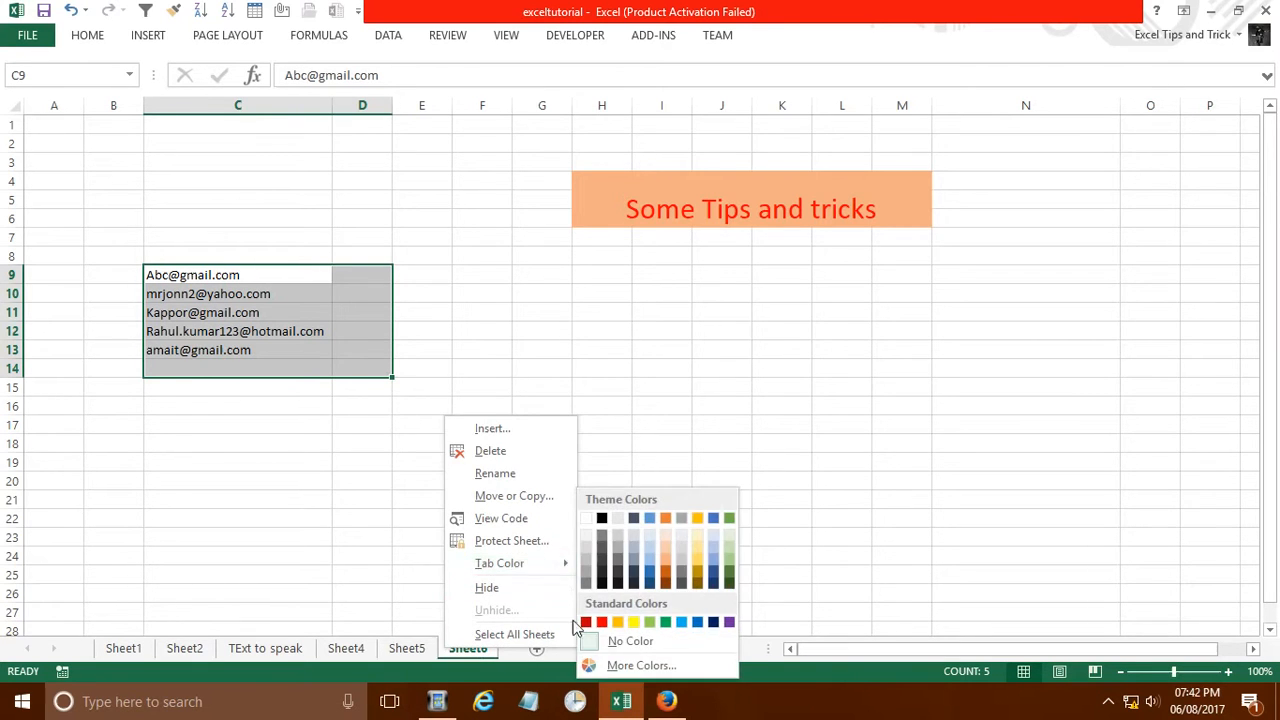
{"action": "left_click", "coordinate": [612, 623]}
{"action": "right_click", "coordinate": [480, 648]}
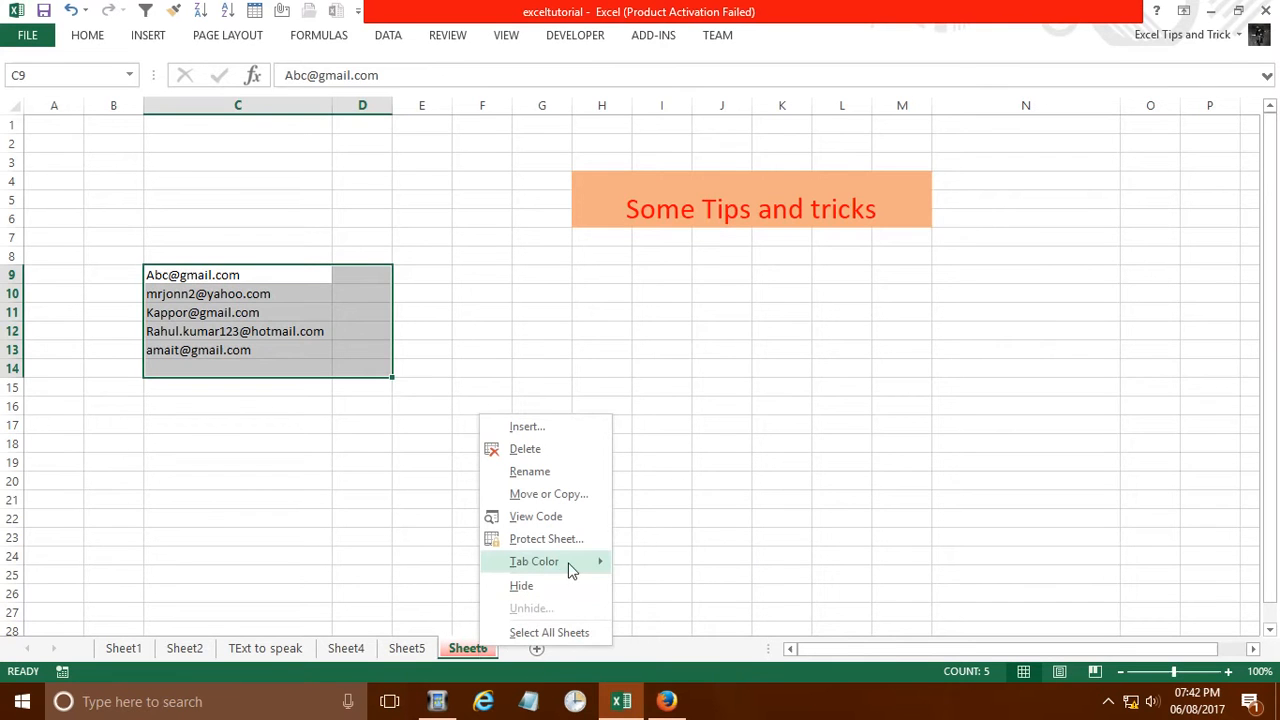
{"action": "mouse_move", "coordinate": [565, 565]}
{"action": "left_click", "coordinate": [765, 622]}
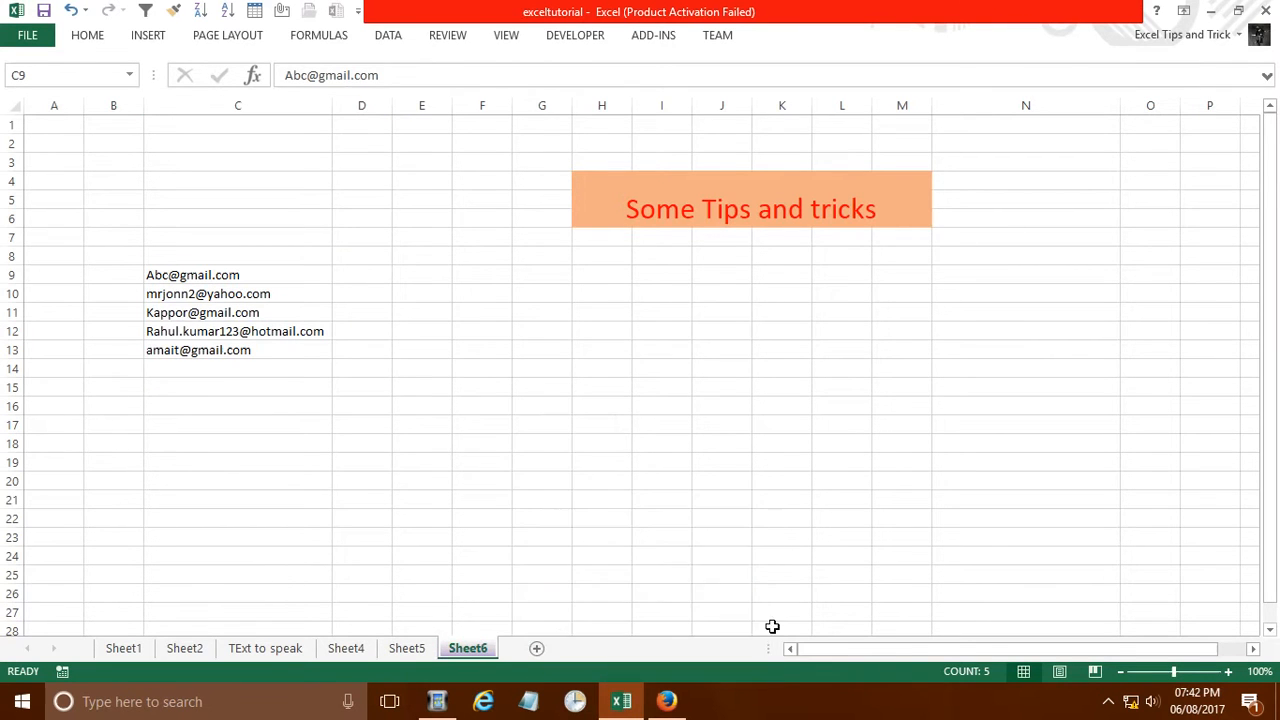
Try a custom tab color for Sheet6 with RGB values 74, 118, 134.
{"action": "right_click", "coordinate": [490, 651]}
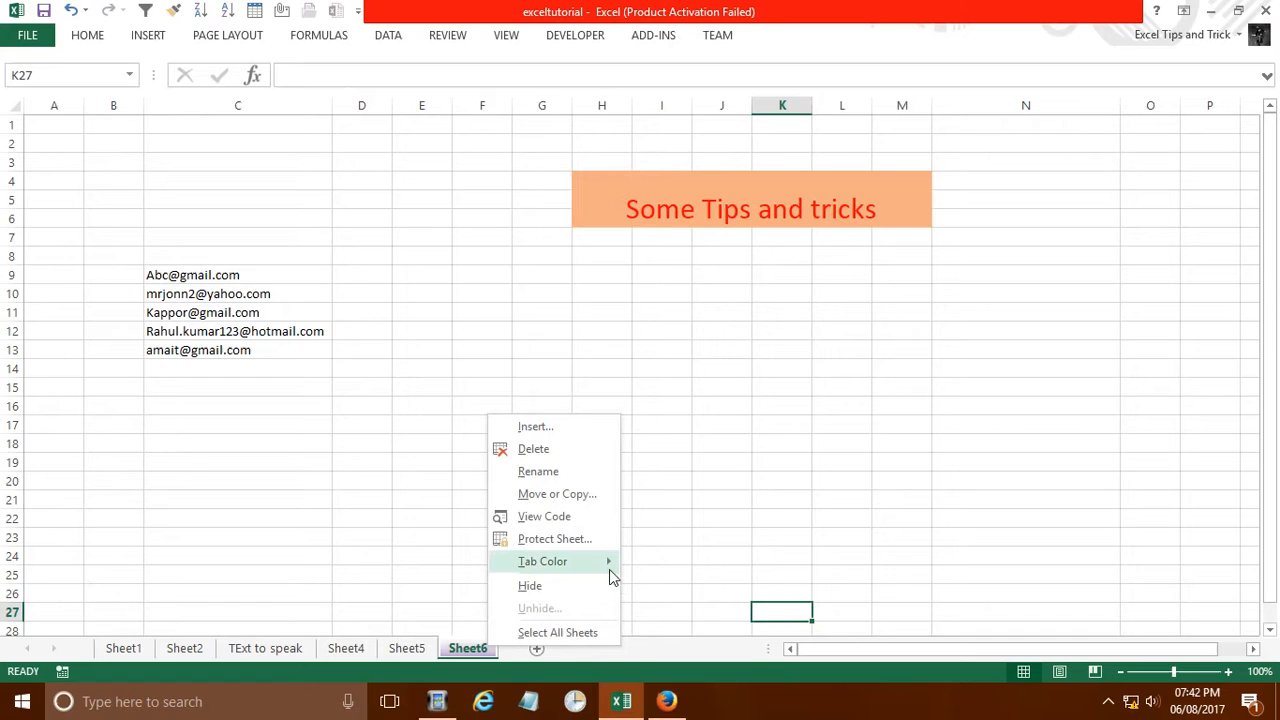
{"action": "mouse_move", "coordinate": [609, 569]}
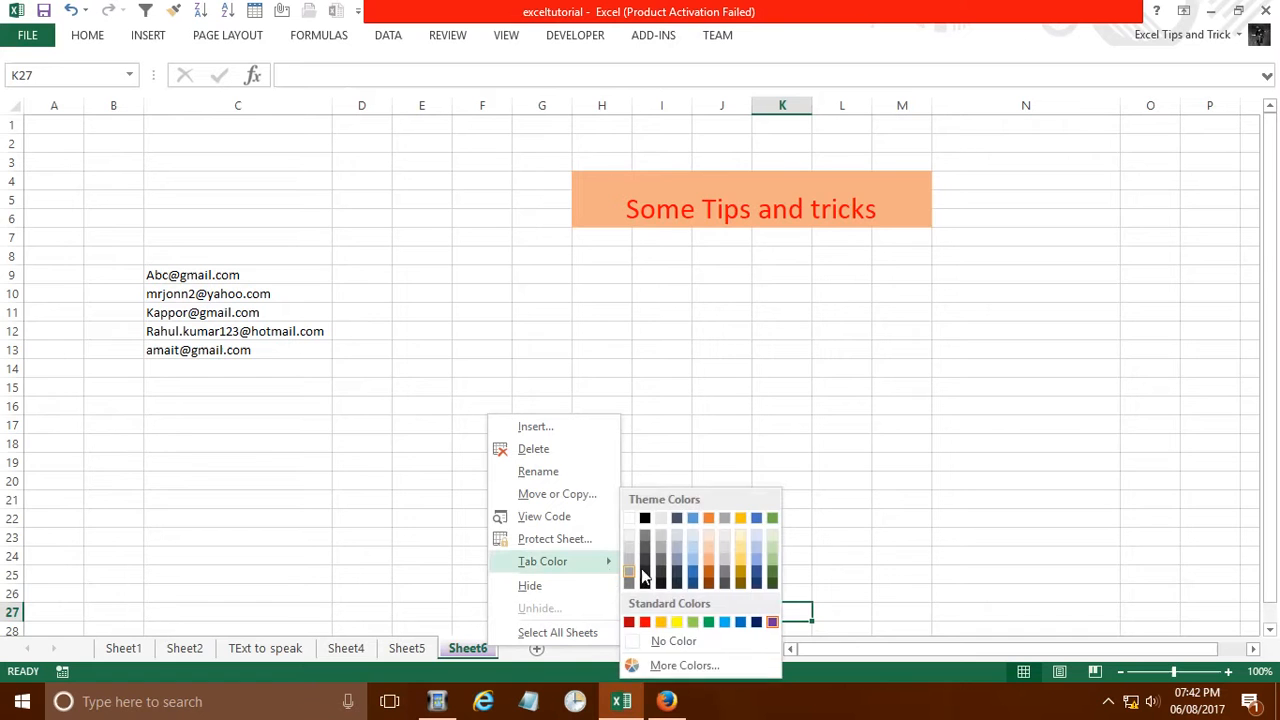
{"action": "left_click", "coordinate": [686, 666]}
{"action": "left_click", "coordinate": [591, 331]}
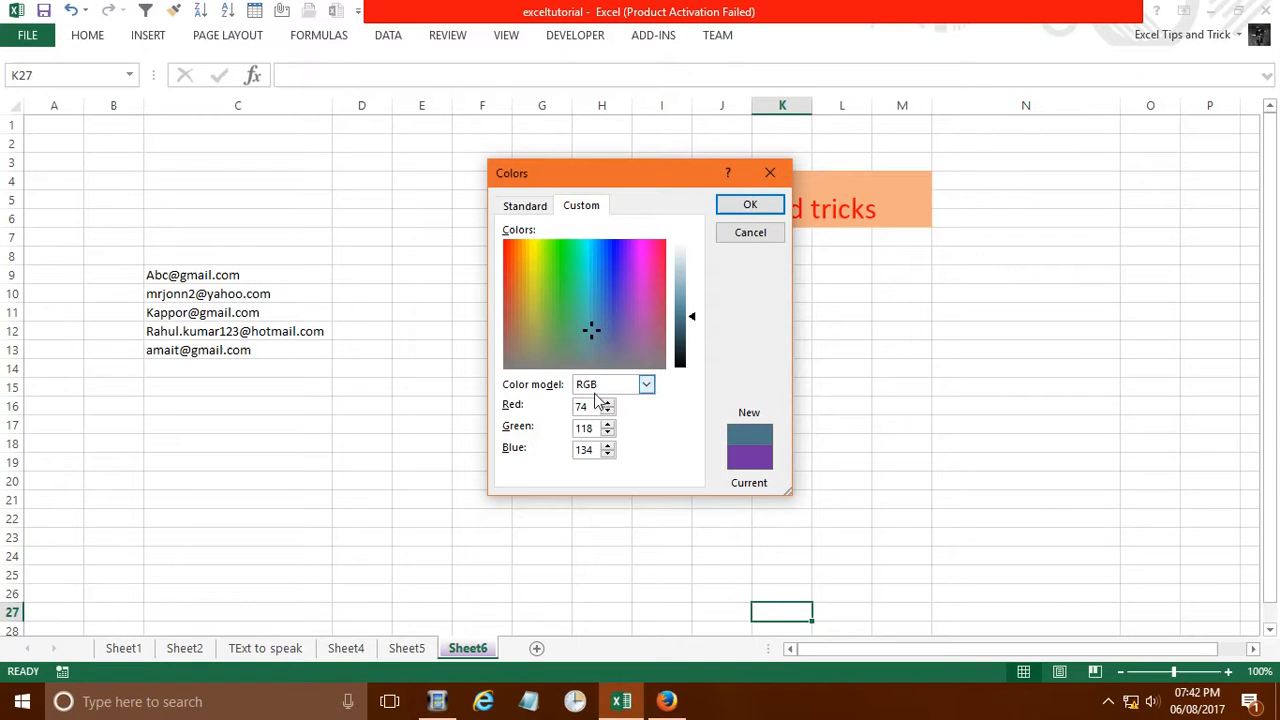
{"action": "left_click", "coordinate": [750, 204]}
Apply a custom tab color to Sheet6 with red 121, green 65 and blue 164.
{"action": "right_click", "coordinate": [466, 655]}
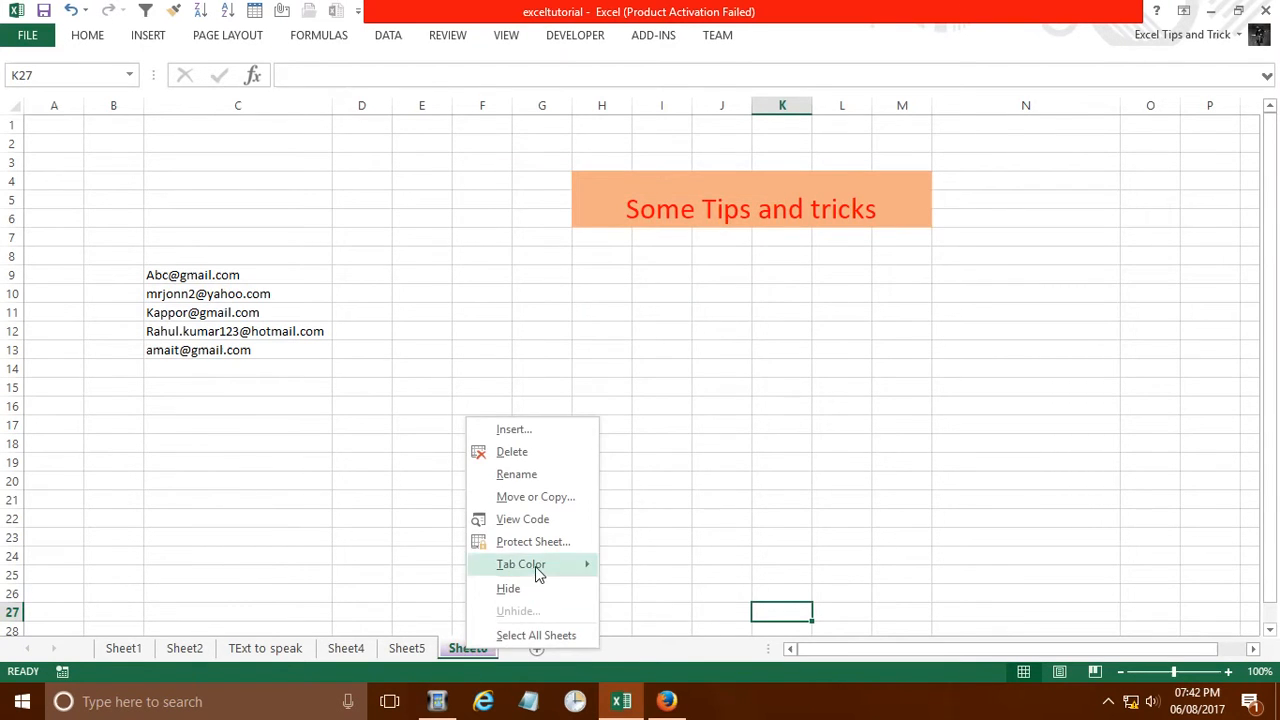
{"action": "mouse_move", "coordinate": [535, 566]}
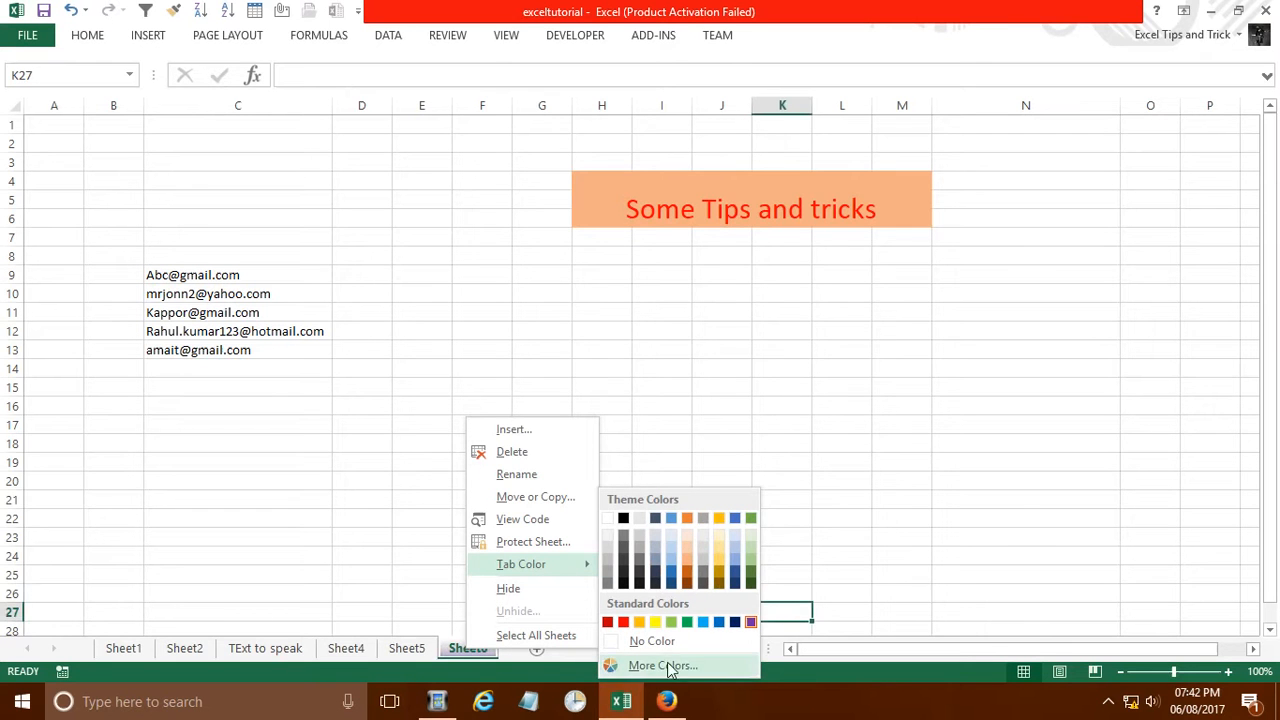
{"action": "left_click", "coordinate": [663, 666]}
{"action": "left_click_drag", "start_coordinate": [709, 167], "coordinate": [772, 285]}
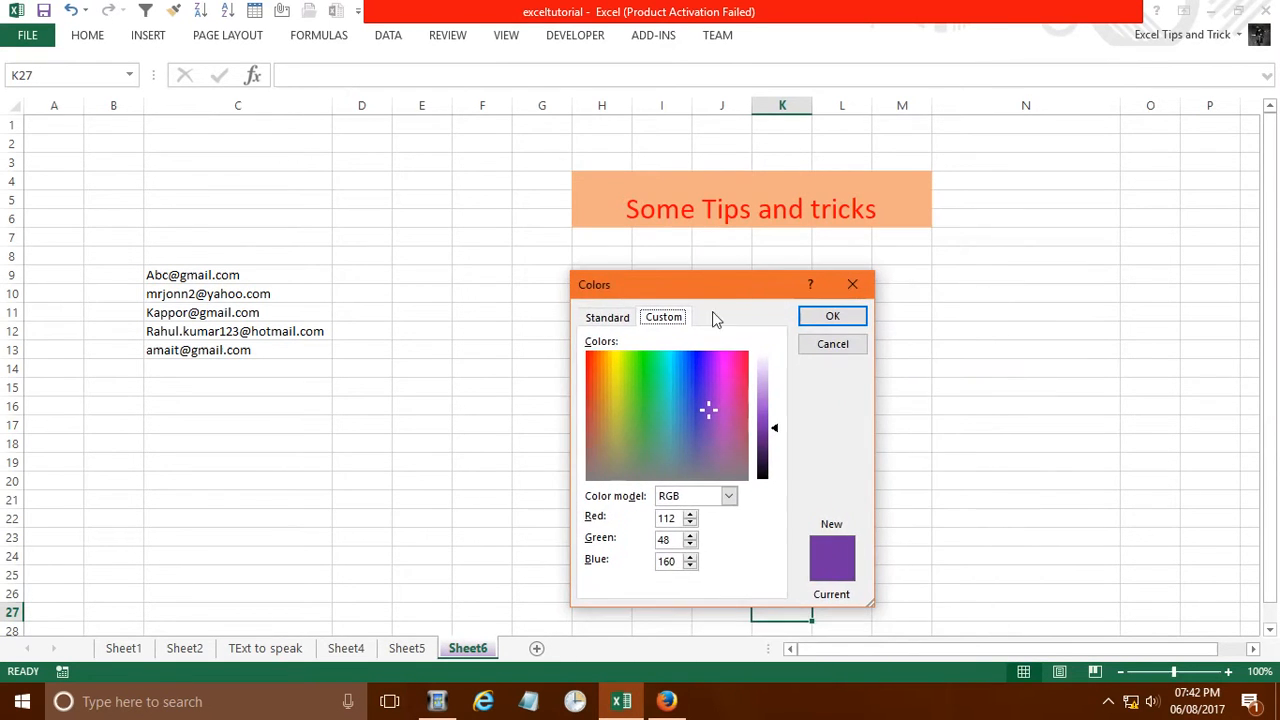
{"action": "left_click", "coordinate": [689, 515]}
{"action": "left_click", "coordinate": [689, 515]}
{"action": "left_click", "coordinate": [689, 515]}
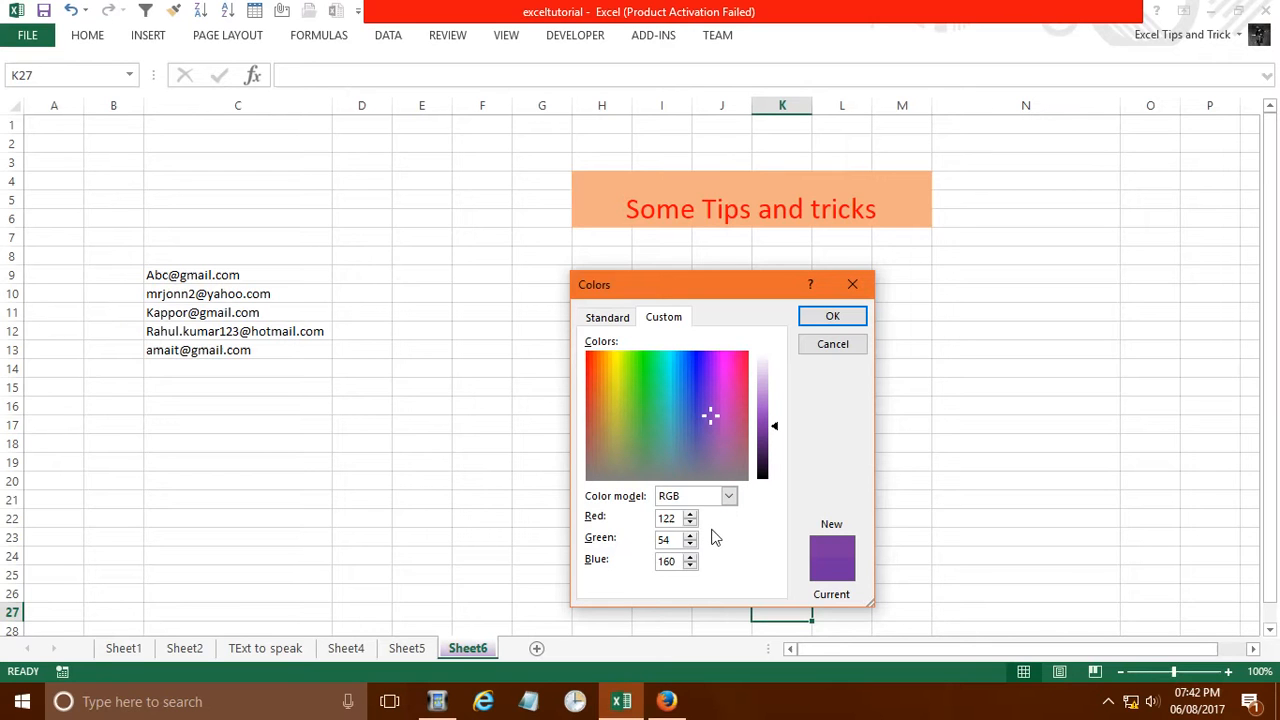
{"action": "left_click", "coordinate": [690, 557]}
{"action": "left_click", "coordinate": [690, 557]}
{"action": "left_click", "coordinate": [691, 558]}
{"action": "left_click", "coordinate": [692, 567]}
{"action": "left_click", "coordinate": [690, 522]}
{"action": "left_click", "coordinate": [691, 535]}
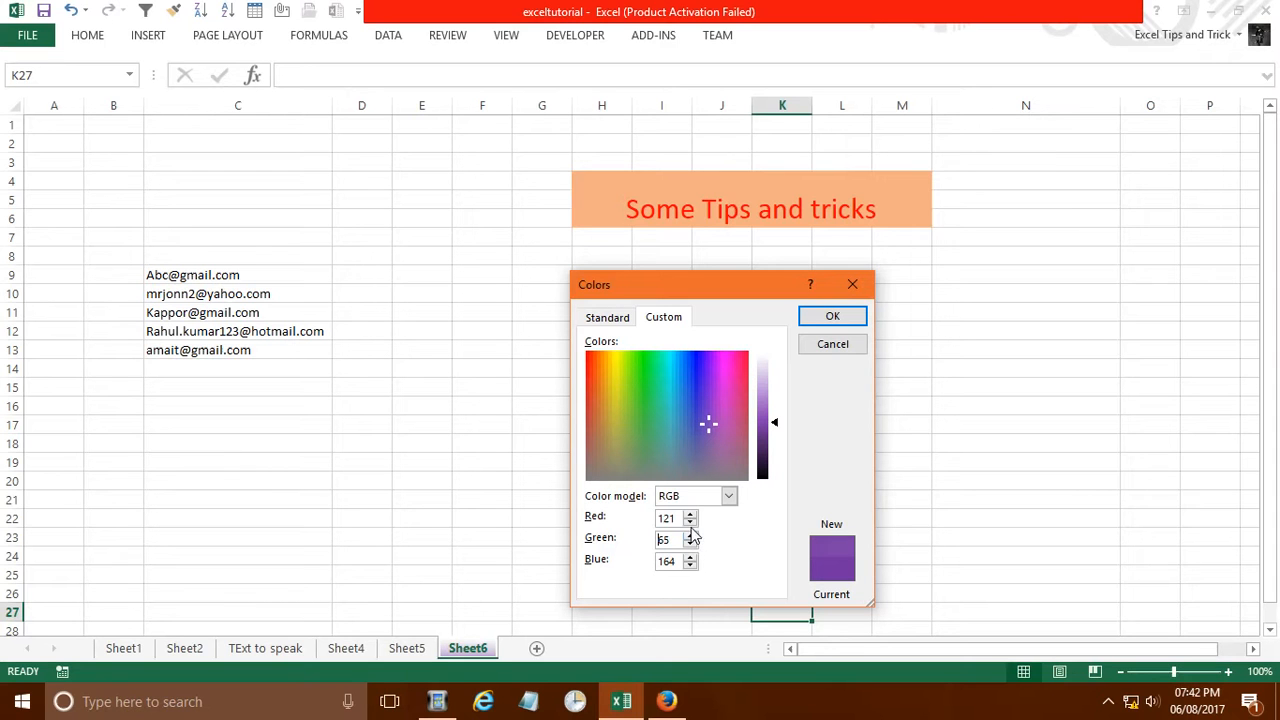
{"action": "left_click", "coordinate": [846, 320]}
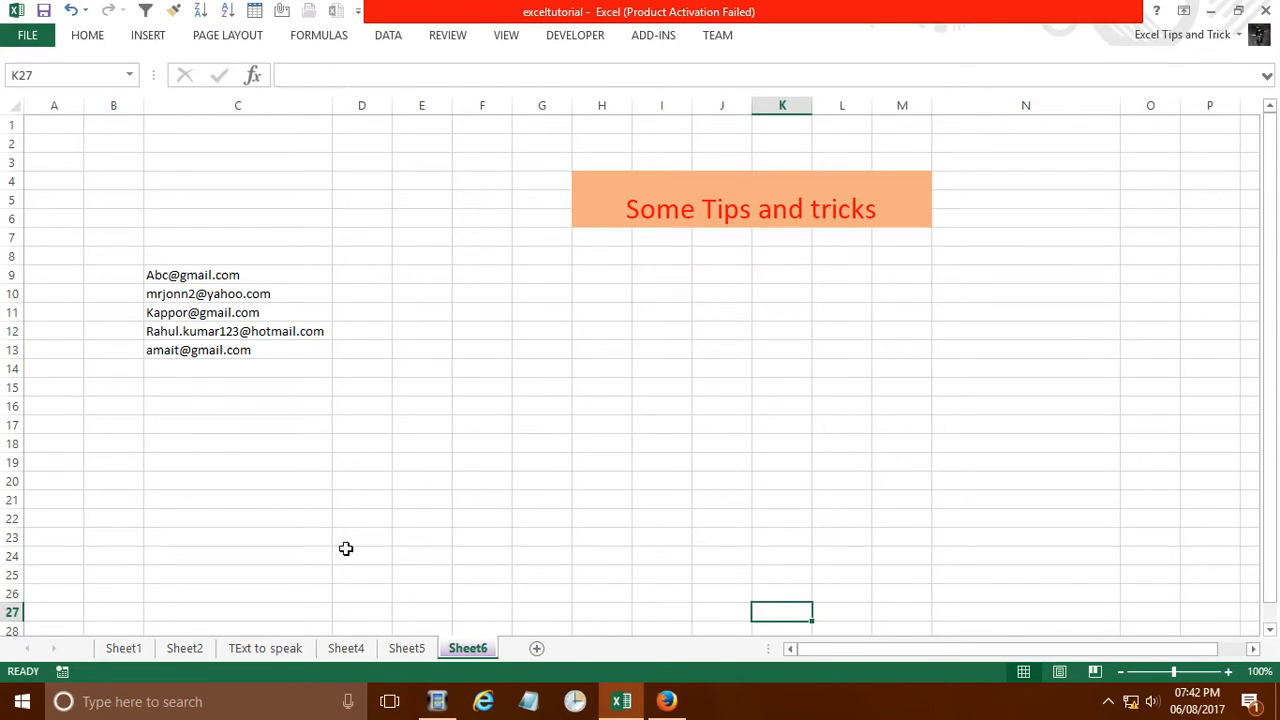
Color the Sheet6 tab standard red and recolor it standard orange.
{"action": "right_click", "coordinate": [470, 652]}
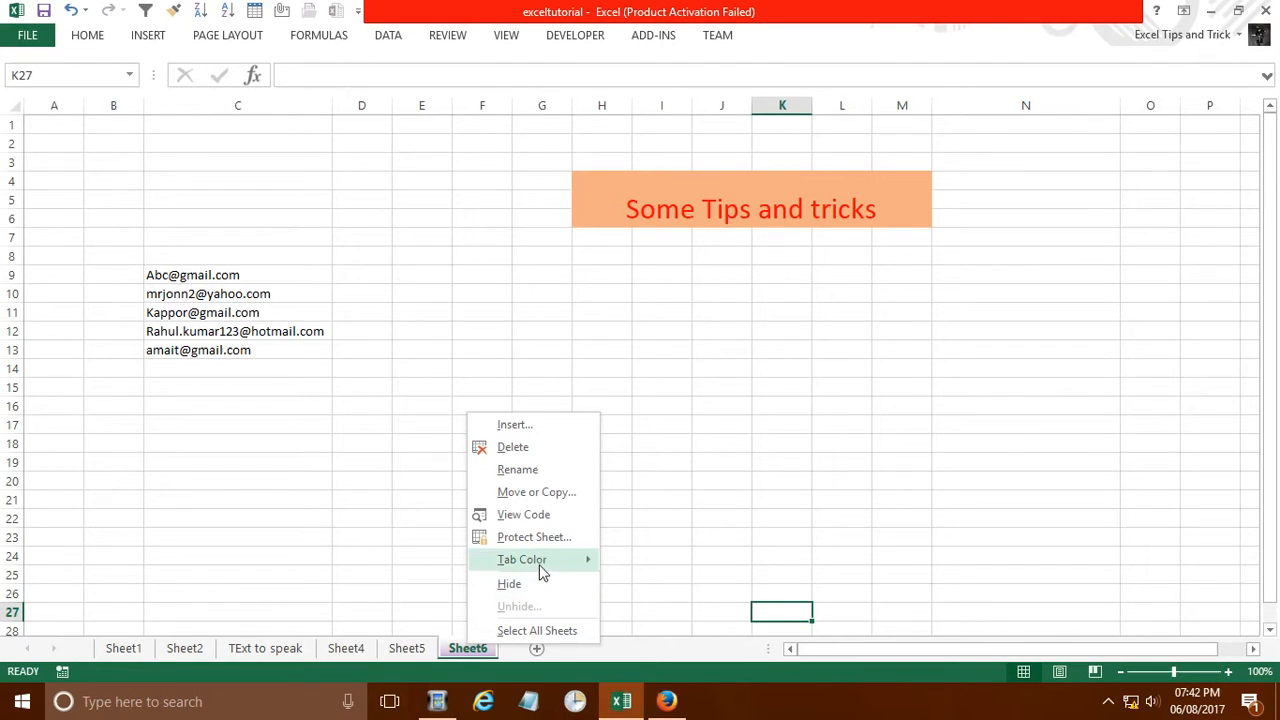
{"action": "mouse_move", "coordinate": [550, 560]}
{"action": "left_click", "coordinate": [633, 590]}
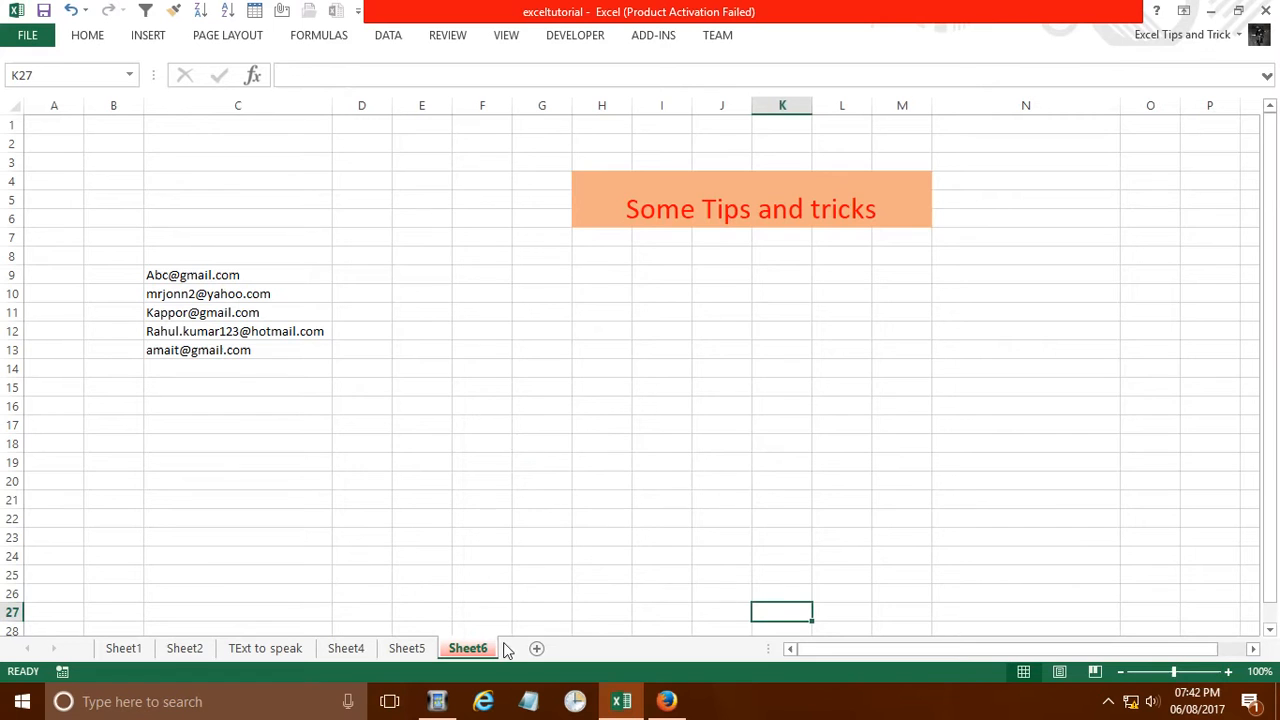
{"action": "right_click", "coordinate": [473, 652]}
{"action": "mouse_move", "coordinate": [551, 563]}
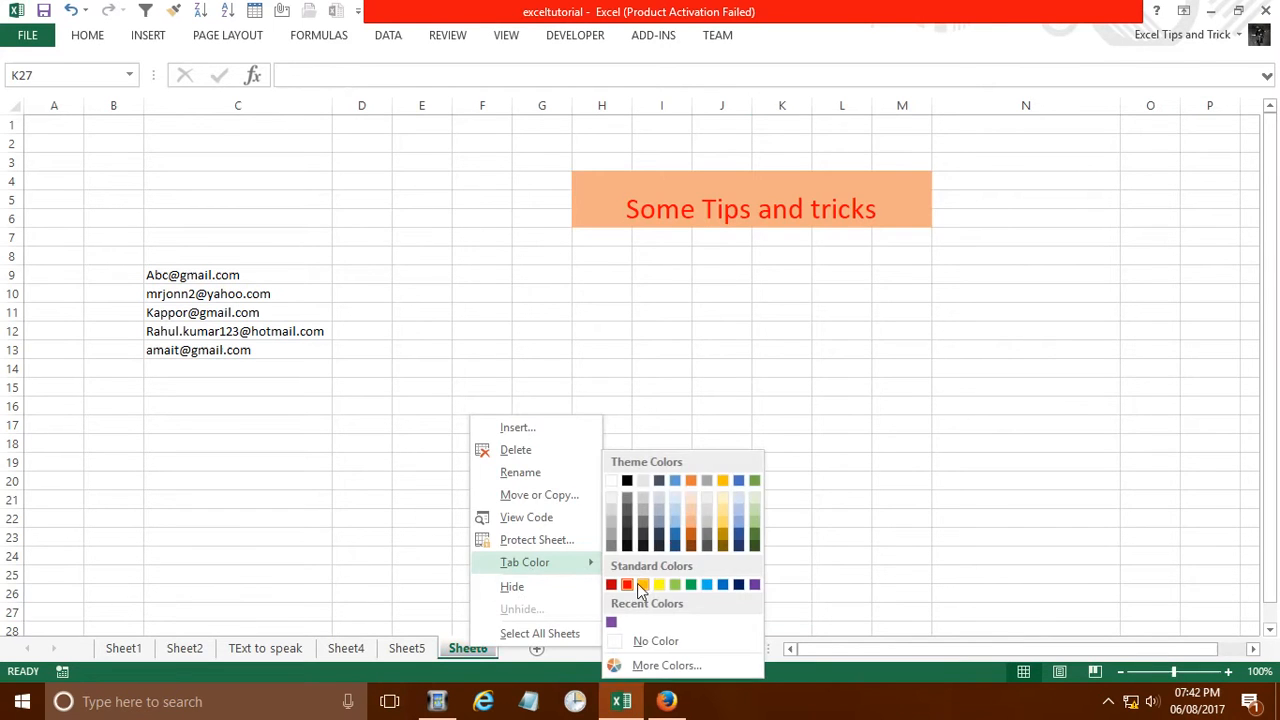
{"action": "left_click", "coordinate": [643, 586]}
Switch to Sheet5 to check how the Sheet6 tab color looks when that sheet is inactive.
{"action": "right_click", "coordinate": [483, 651]}
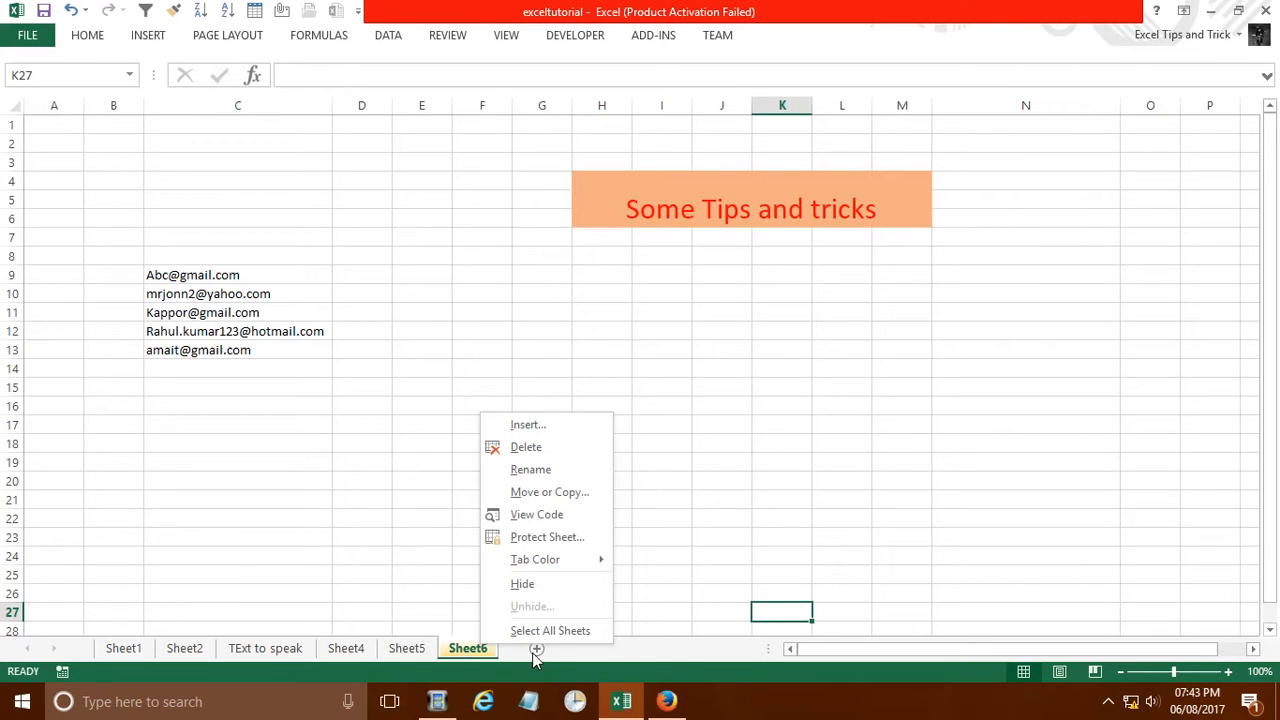
{"action": "left_click", "coordinate": [419, 651]}
{"action": "left_click", "coordinate": [419, 651]}
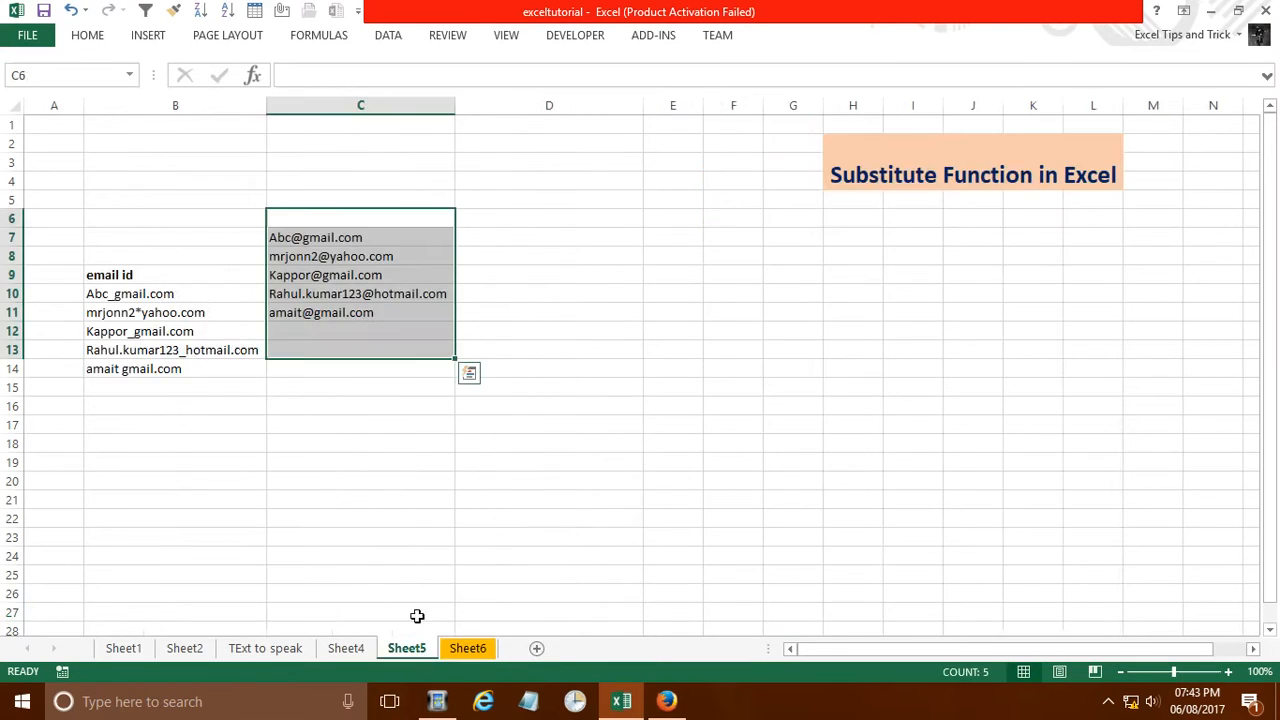
{"action": "left_click", "coordinate": [457, 647]}
Hide the Sheet5 worksheet and unhide it again.
{"action": "right_click", "coordinate": [414, 651]}
{"action": "left_click", "coordinate": [648, 474]}
{"action": "right_click", "coordinate": [402, 650]}
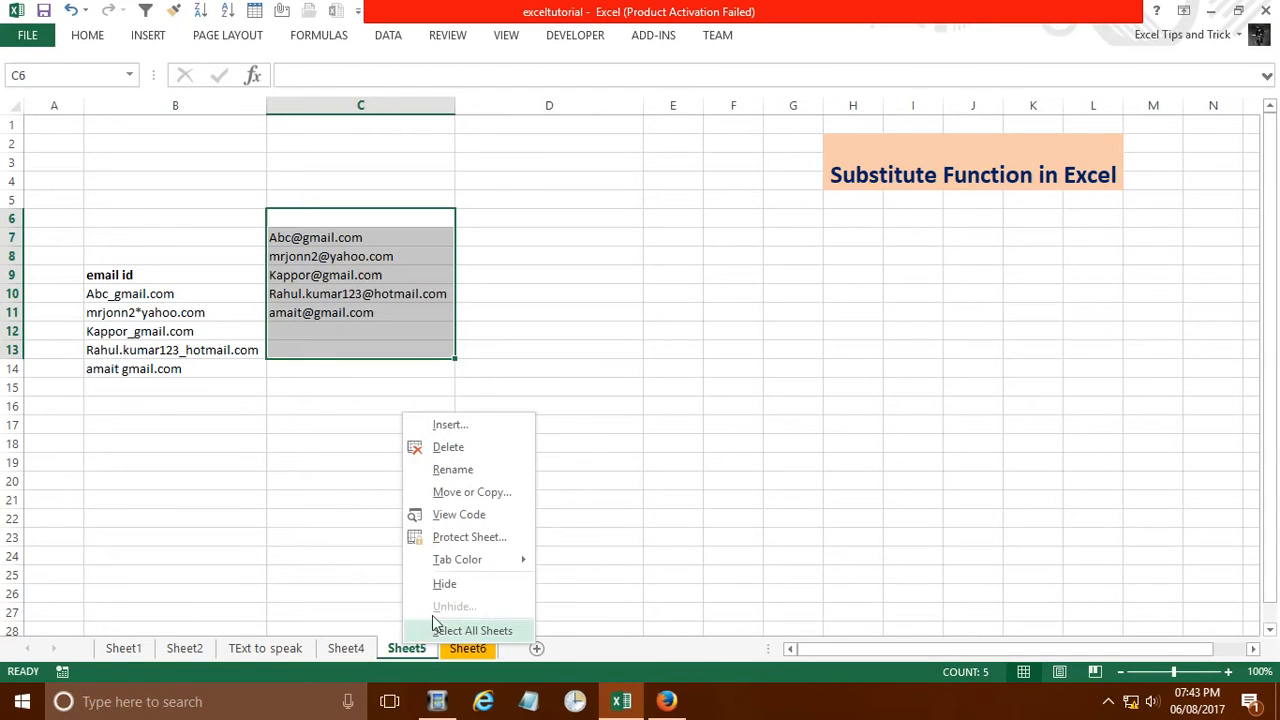
{"action": "left_click", "coordinate": [455, 586]}
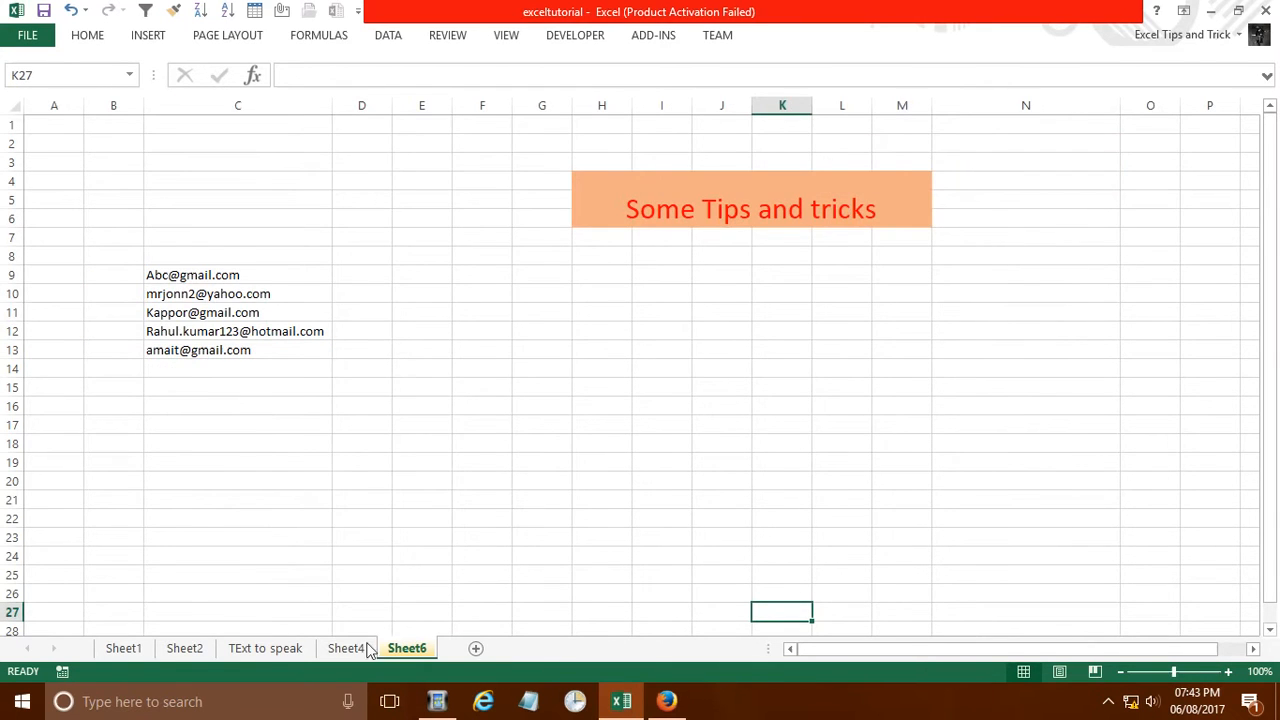
{"action": "right_click", "coordinate": [400, 648]}
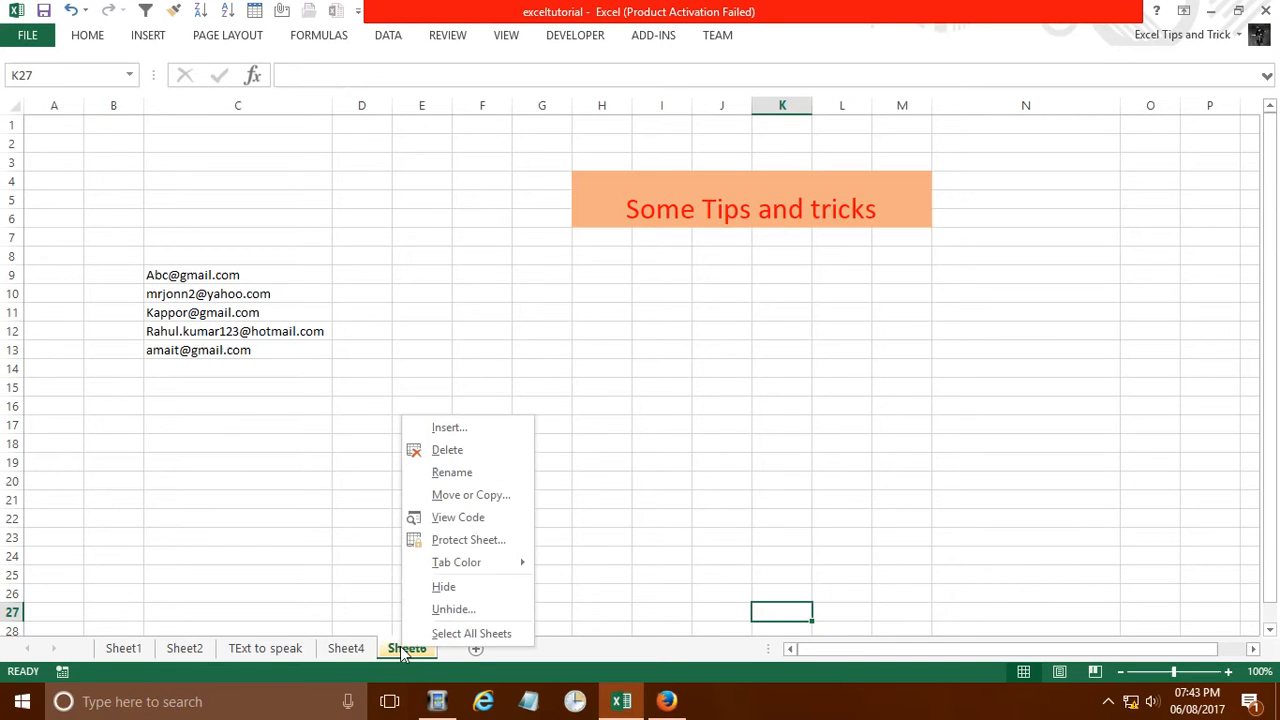
{"action": "left_click", "coordinate": [431, 612]}
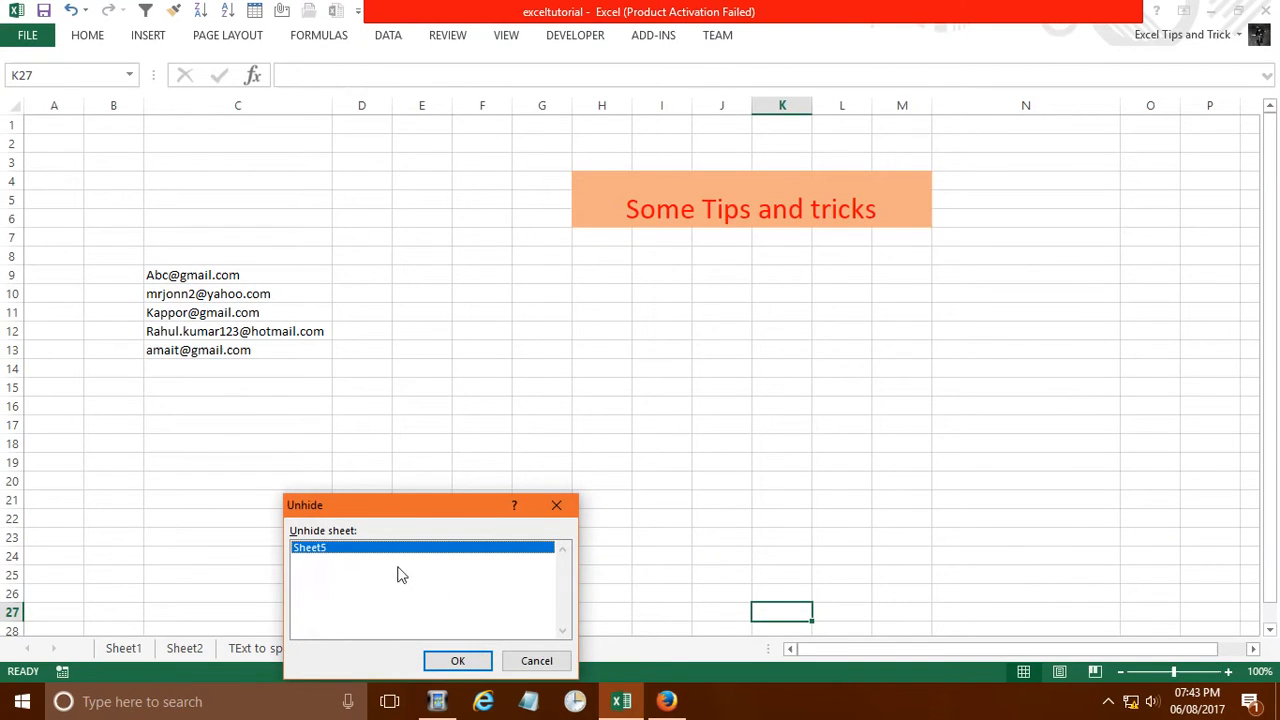
{"action": "left_click", "coordinate": [478, 661]}
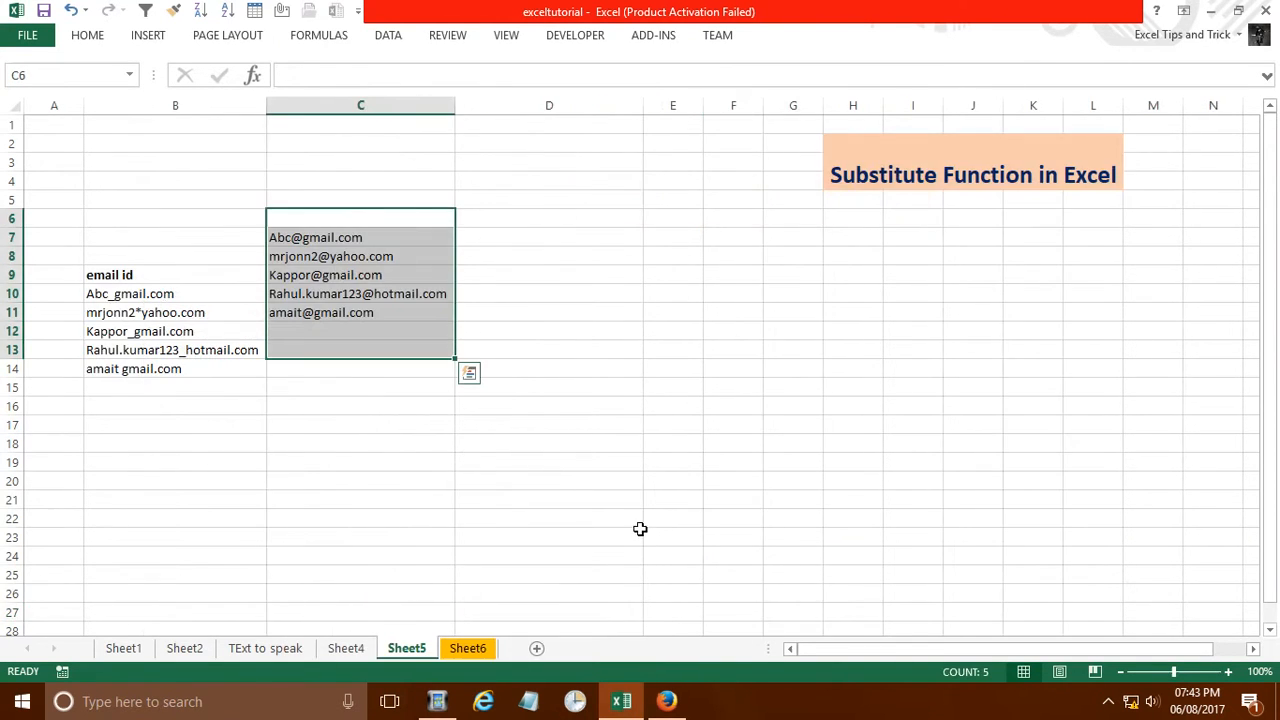
Insert one new worksheet after Sheet5 and another new worksheet directly before Sheet6.
{"action": "left_click", "coordinate": [640, 520]}
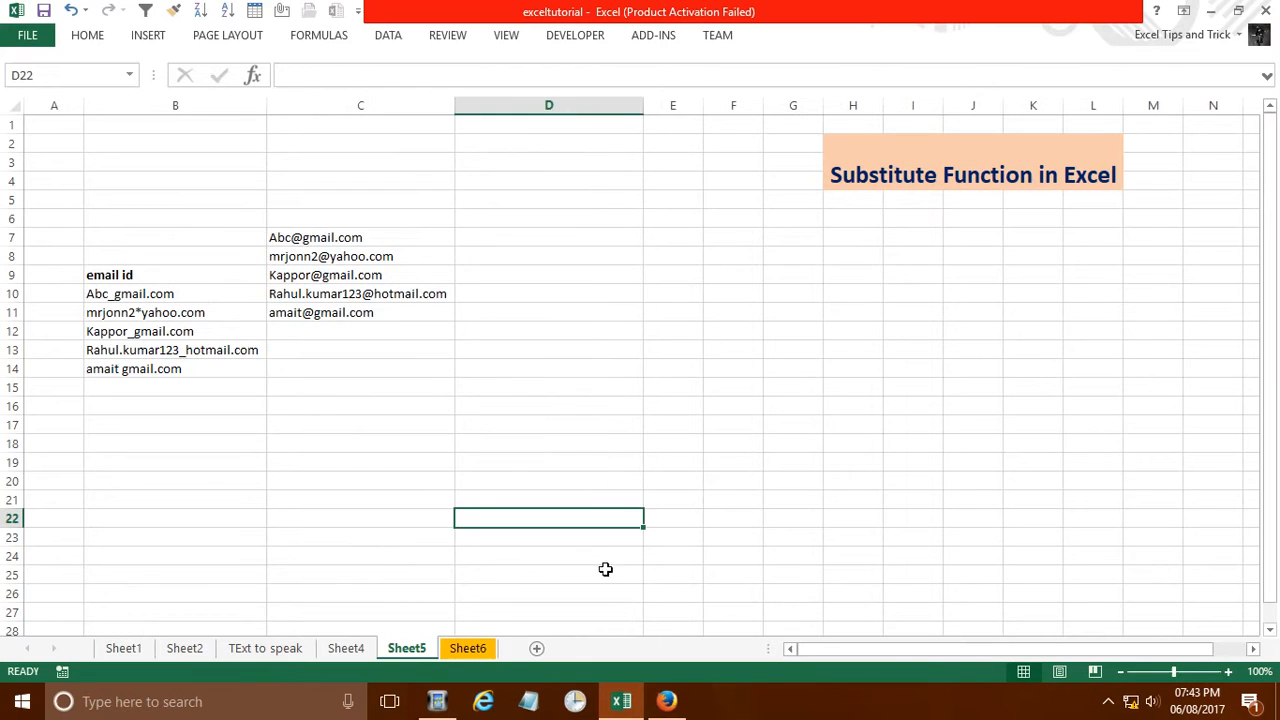
{"action": "left_click", "coordinate": [534, 649]}
{"action": "left_click", "coordinate": [531, 649]}
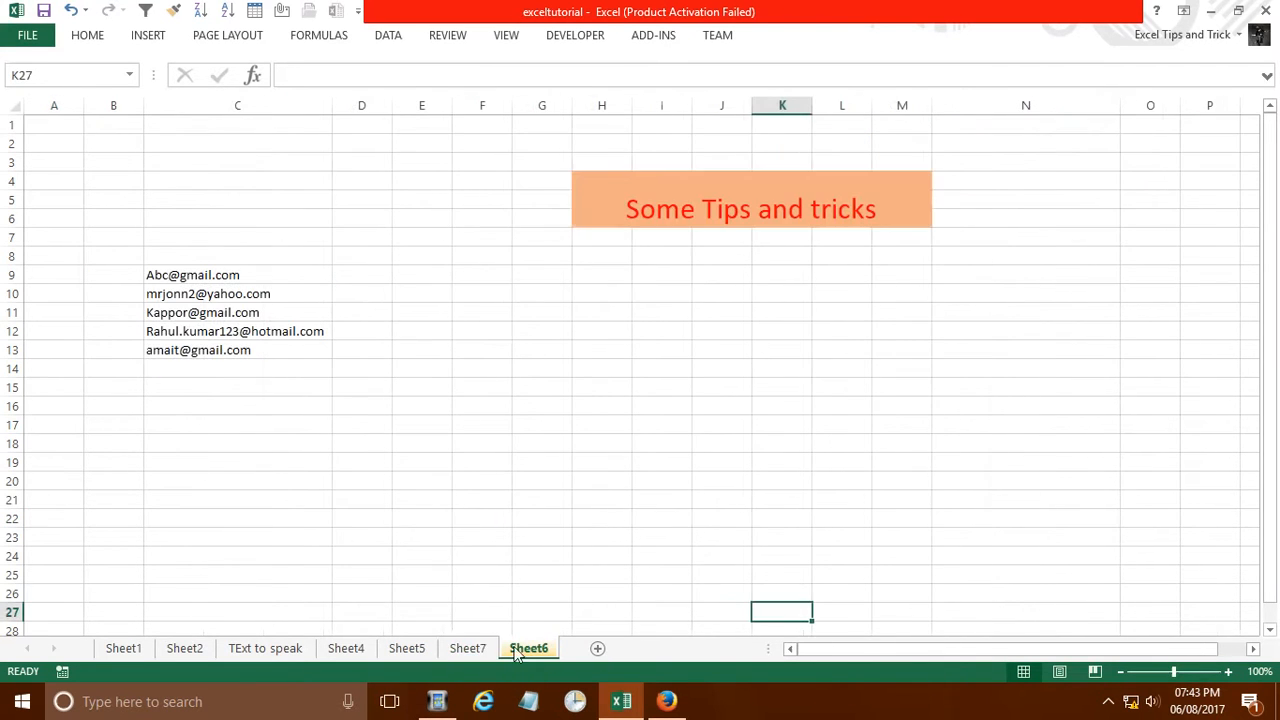
{"action": "left_click", "coordinate": [539, 408]}
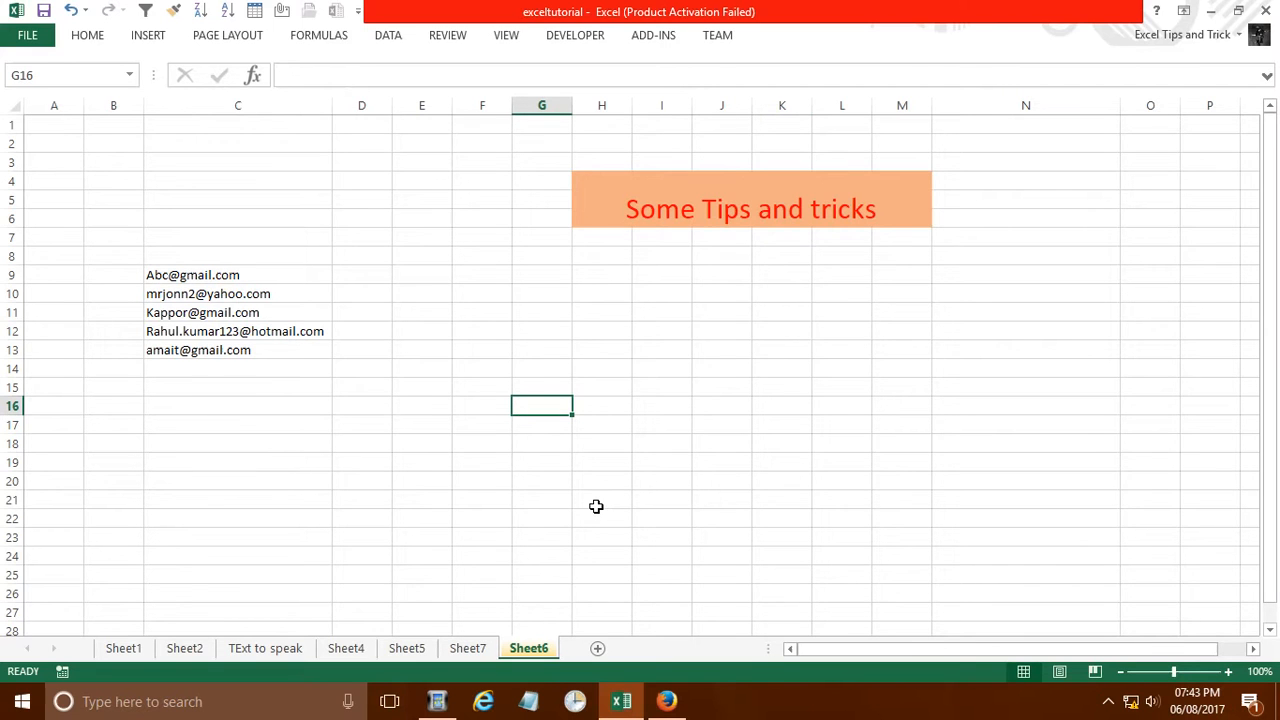
{"action": "key", "text": "shift+F11"}
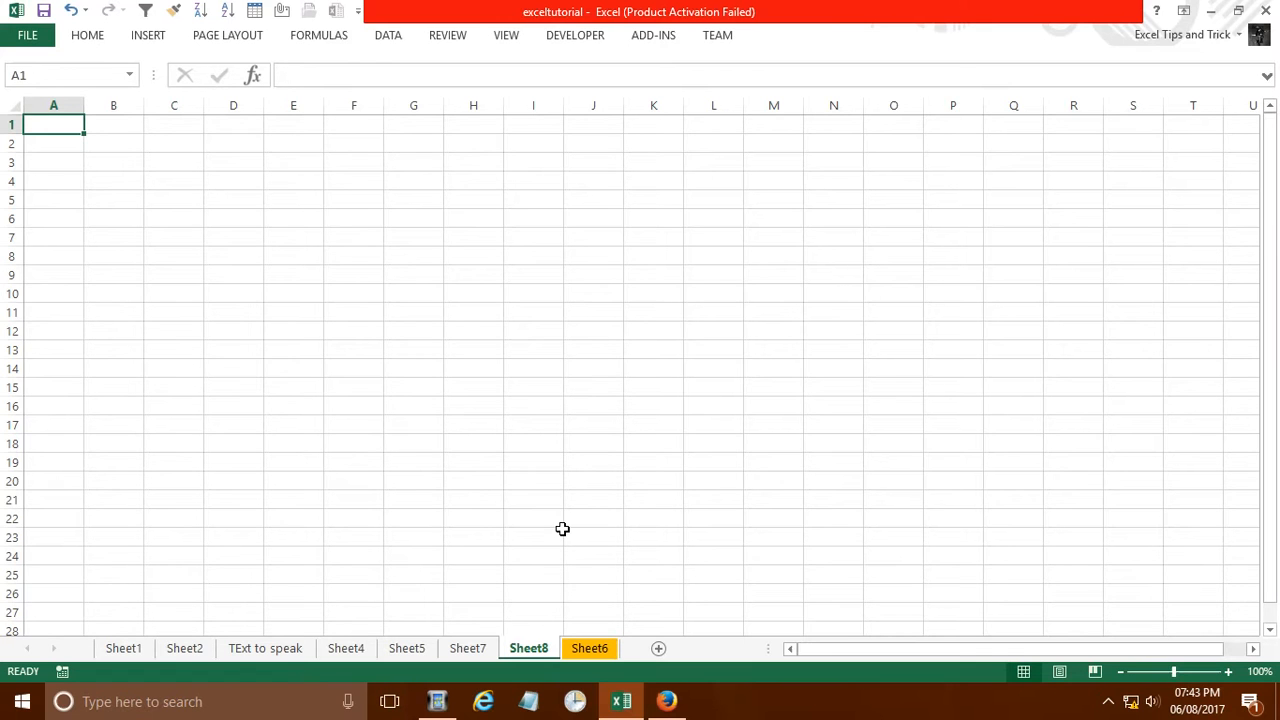
Enter the note "Shift F11" in cell H17 of Sheet6.
{"action": "left_click", "coordinate": [604, 428]}
{"action": "type", "text": "sHIT"}
{"action": "key", "text": "BackSpace"}
{"action": "key", "text": "BackSpace"}
{"action": "key", "text": "BackSpace"}
{"action": "key", "text": "BackSpace"}
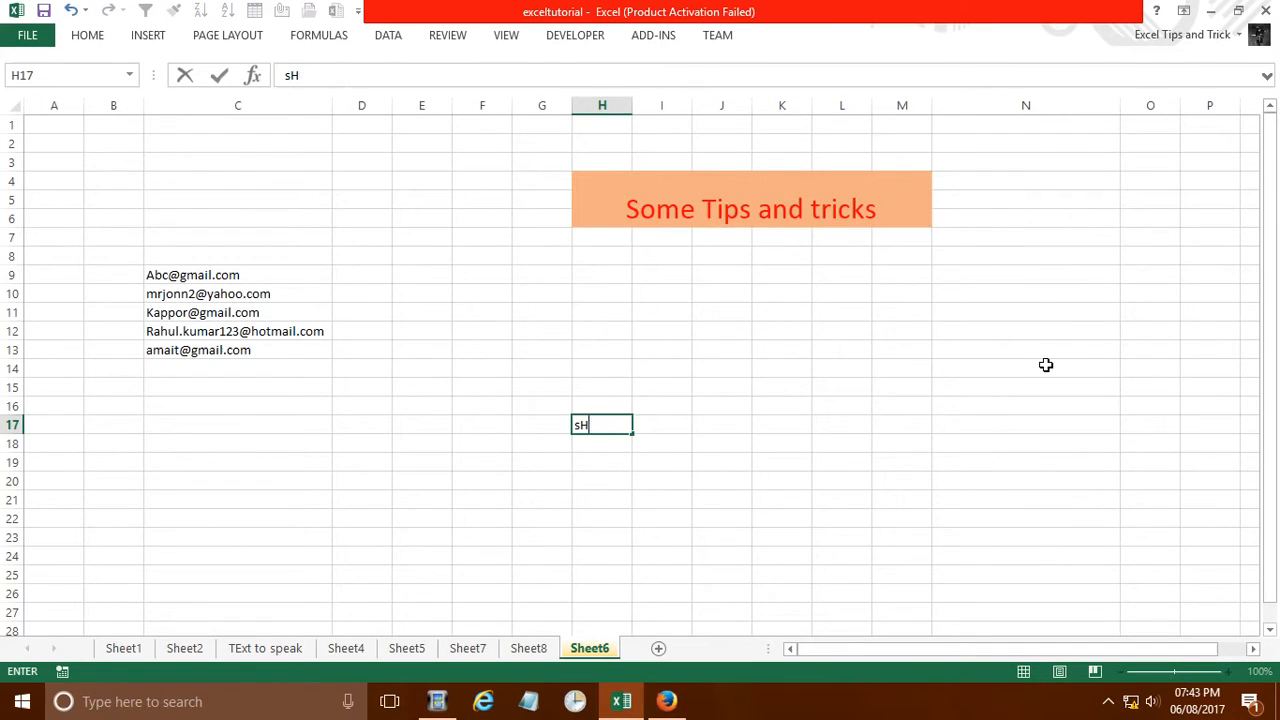
{"action": "type", "text": "s"}
{"action": "key", "text": "BackSpace"}
{"action": "type", "text": "Shift F11"}
{"action": "key", "text": "Return"}
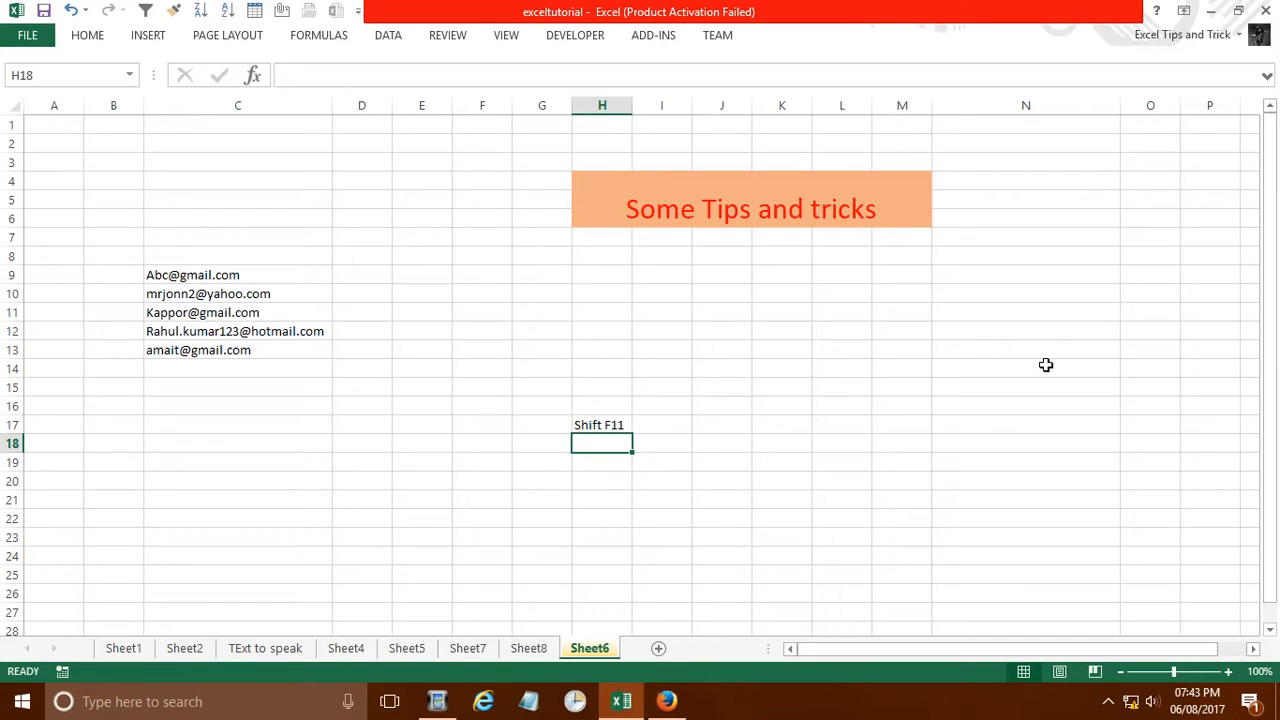
Insert six new blank worksheets before Sheet6.
{"action": "key", "text": "shift+F11"}
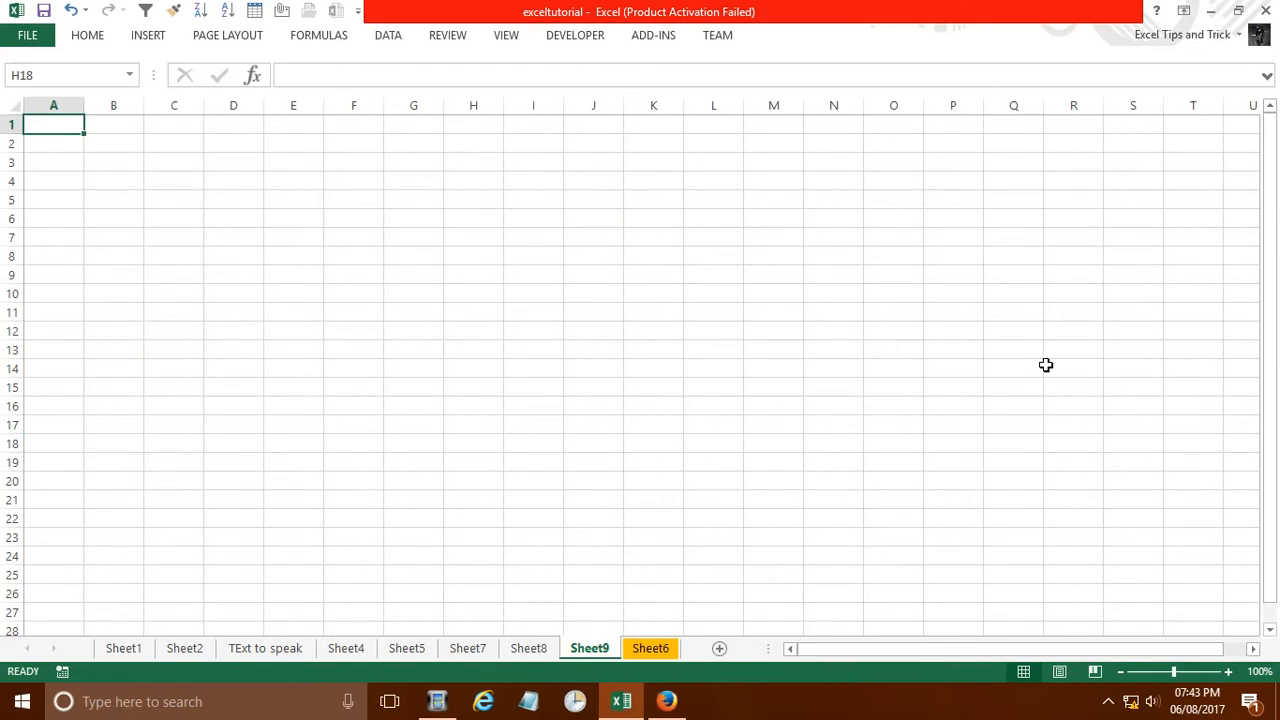
{"action": "key", "text": "shift+F11"}
{"action": "key", "text": "shift+F11"}
{"action": "key", "text": "shift+F11"}
{"action": "key", "text": "shift+F11"}
{"action": "key", "text": "shift+F11"}
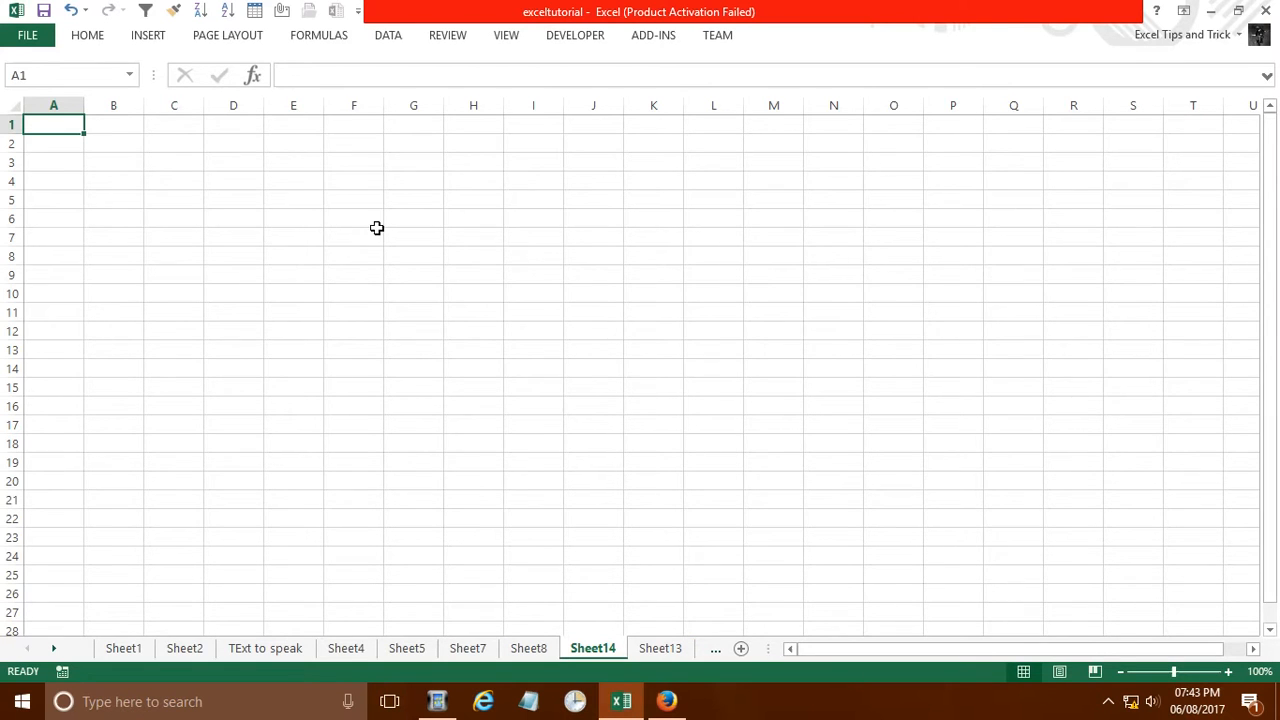
Enter the note "Alt D L" in cell G9 of Sheet14.
{"action": "left_click", "coordinate": [408, 280]}
{"action": "type", "text": "Shif"}
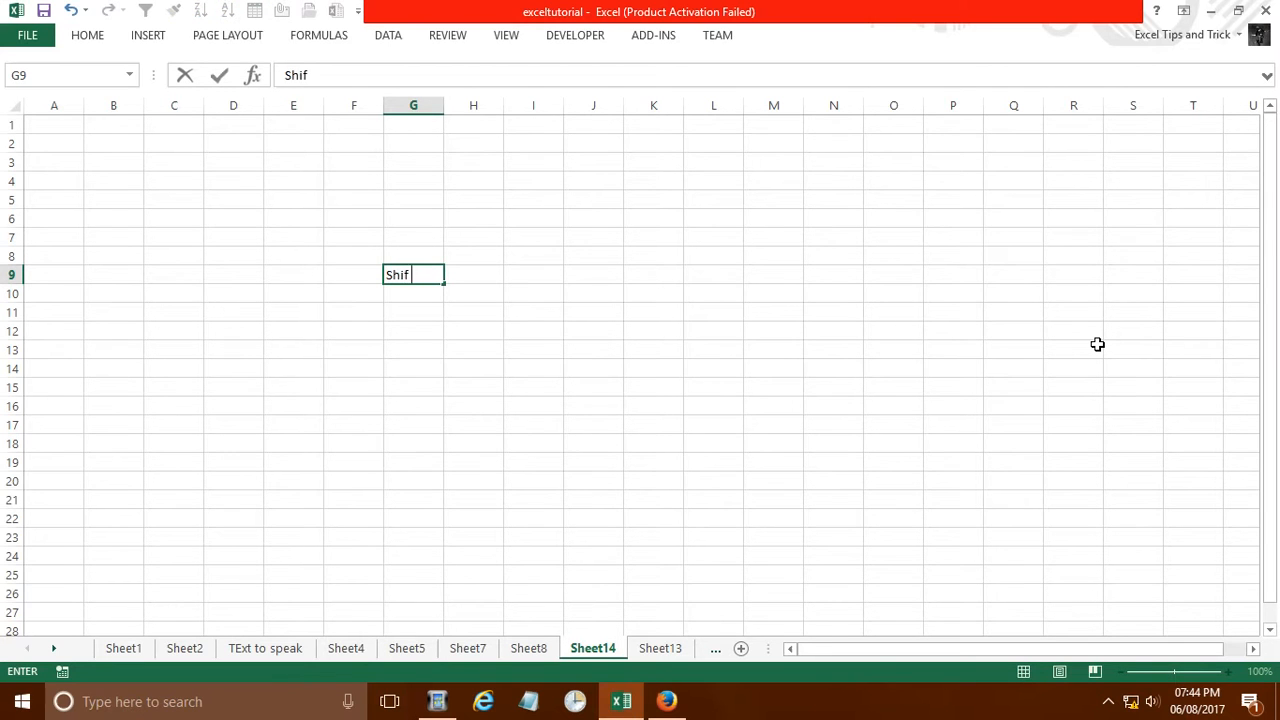
{"action": "key", "text": "BackSpace"}
{"action": "key", "text": "BackSpace"}
{"action": "key", "text": "BackSpace"}
{"action": "key", "text": "BackSpace"}
{"action": "type", "text": "Alt D L"}
{"action": "key", "text": "Return"}
{"action": "key", "text": "Up"}
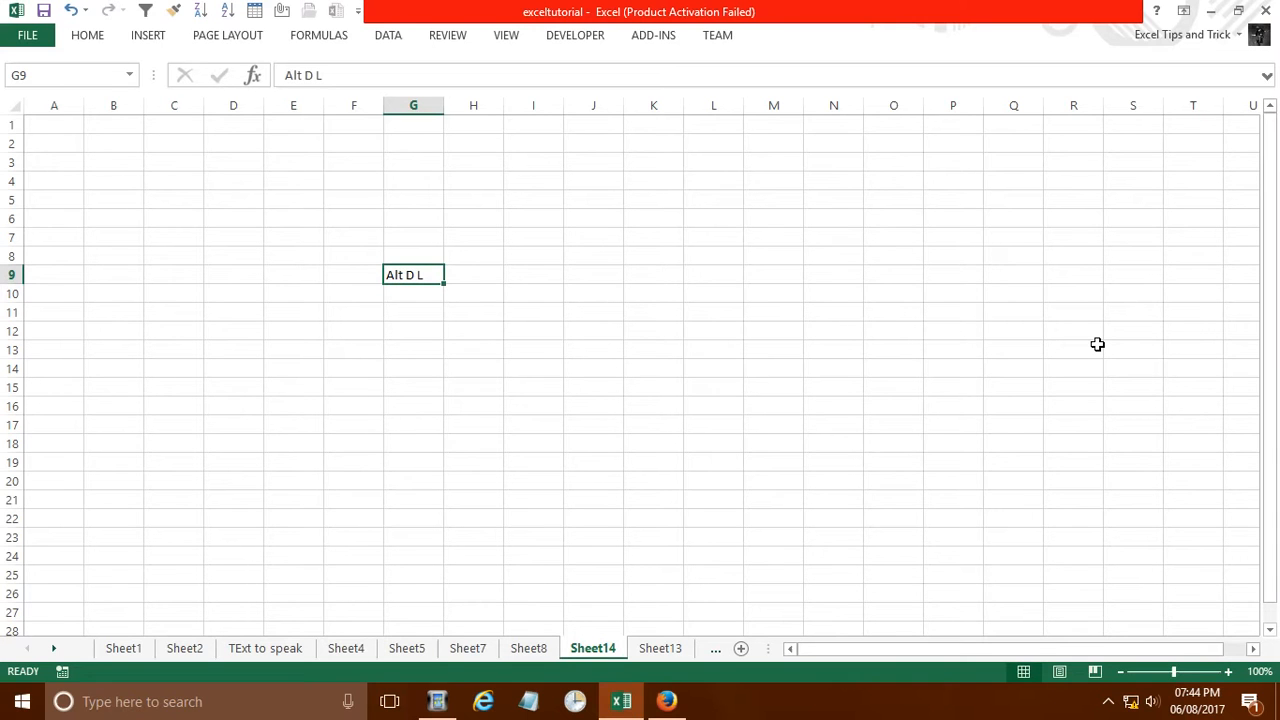
Open the data validation settings for cell G9 and close them without changing anything.
{"action": "key", "text": "alt"}
{"action": "key", "text": "d"}
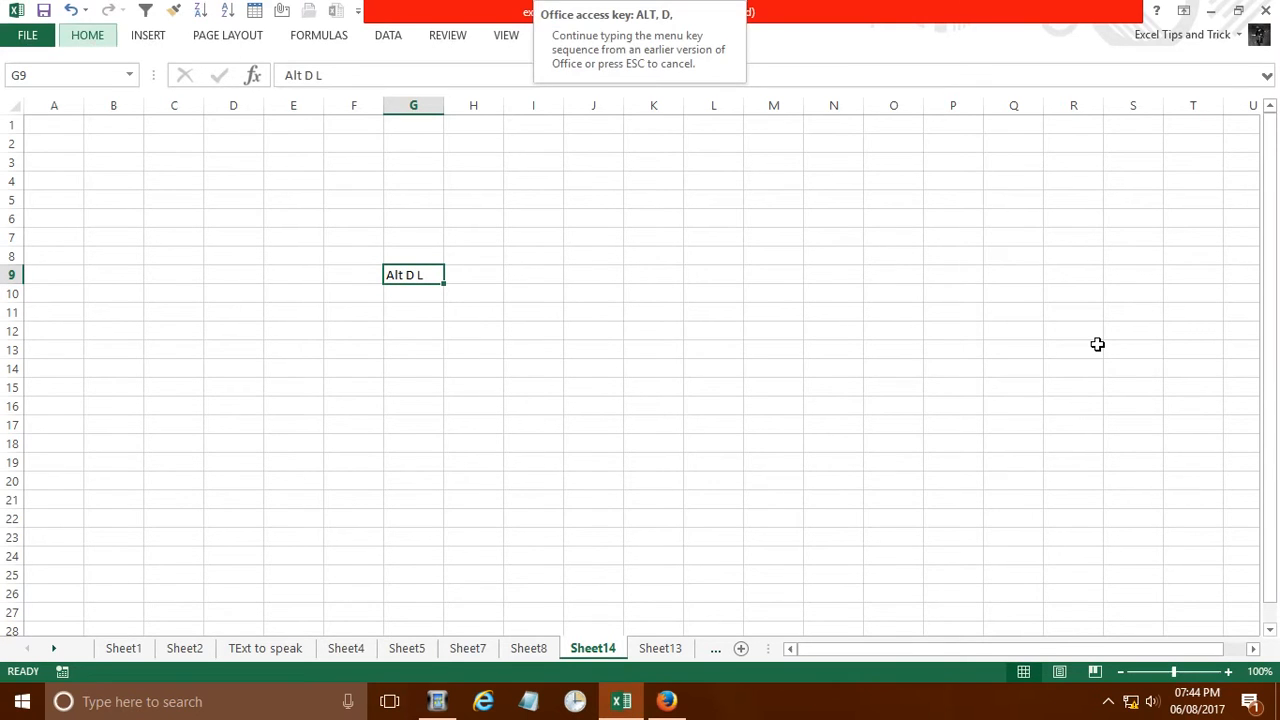
{"action": "key", "text": "l"}
{"action": "key", "text": "Escape"}
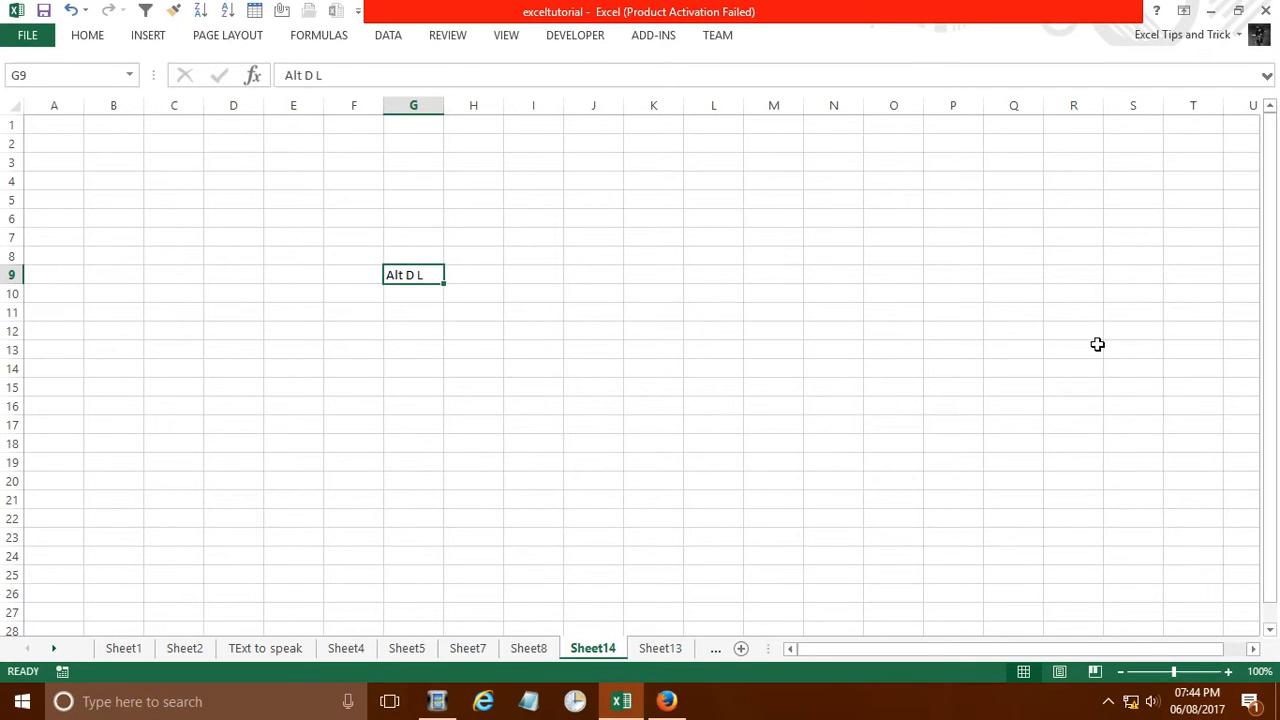
{"action": "key", "text": "alt"}
{"action": "key", "text": "e"}
{"action": "key", "text": "l"}
{"action": "key", "text": "Escape"}
View the data validation settings for cell G11 and close them without setting any criteria.
{"action": "left_click", "coordinate": [410, 314]}
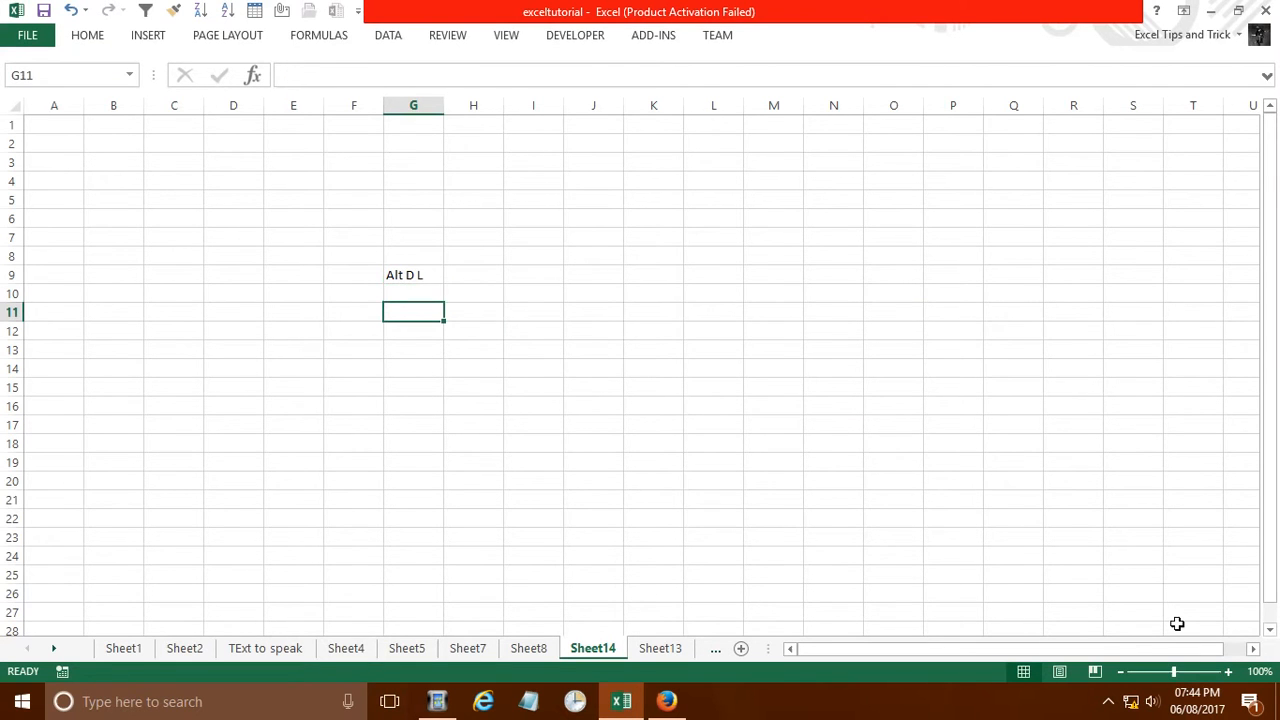
{"action": "key", "text": "alt"}
{"action": "key", "text": "d"}
{"action": "key", "text": "l"}
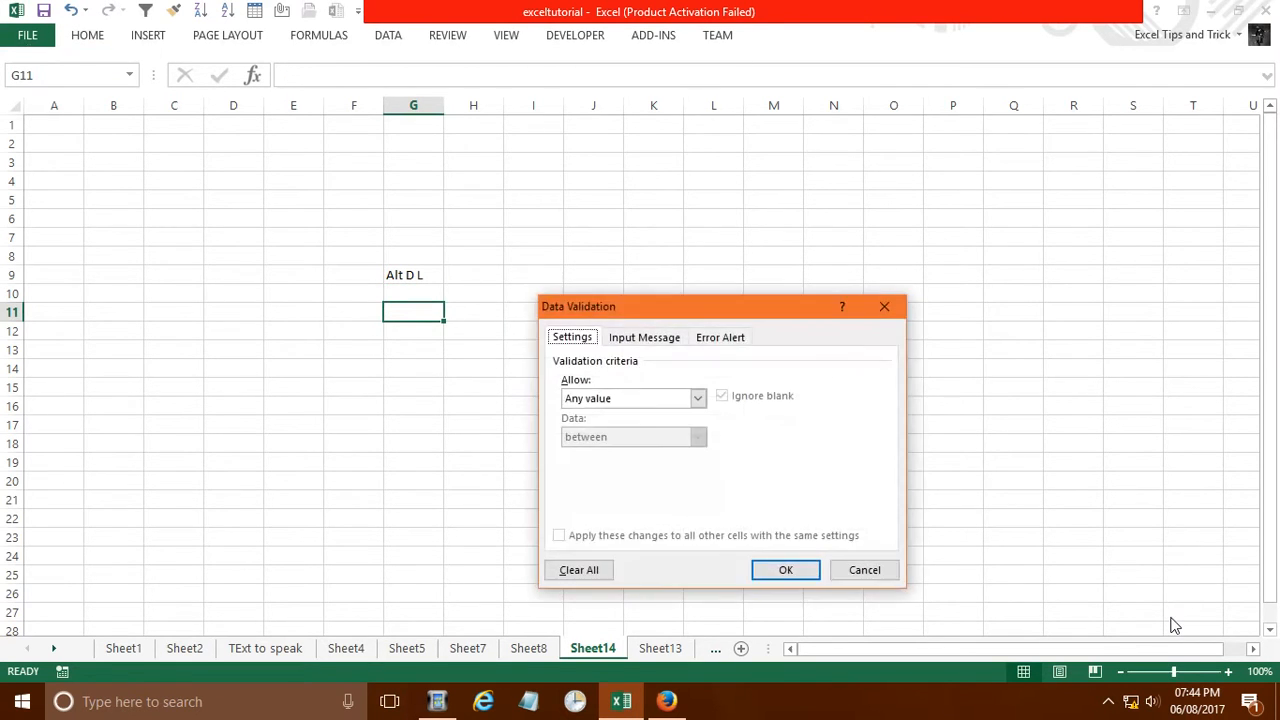
{"action": "key", "text": "Escape"}
{"action": "key", "text": "alt"}
{"action": "key", "text": "l"}
{"action": "key", "text": "Escape"}
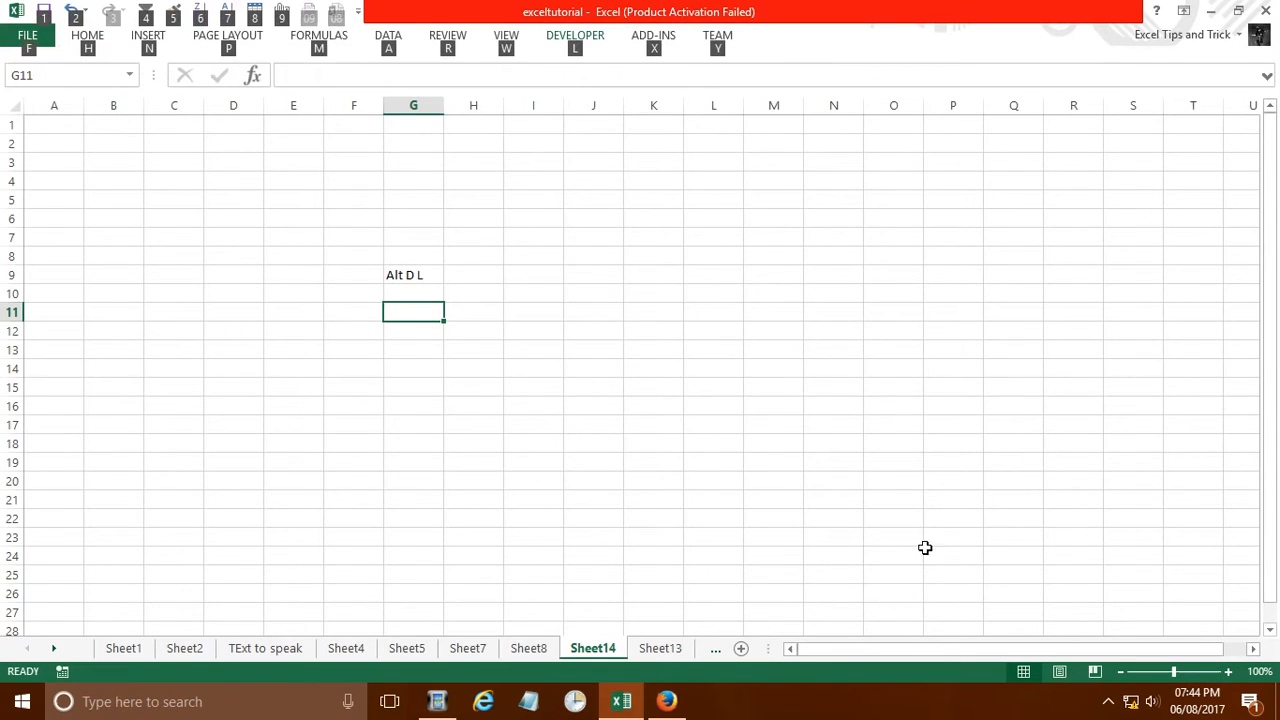
Enter the note "Alt E L" in cell F13 of Sheet14.
{"action": "left_click", "coordinate": [715, 575]}
{"action": "left_click", "coordinate": [476, 371]}
{"action": "left_click", "coordinate": [356, 352]}
{"action": "type", "text": "Alt E L"}
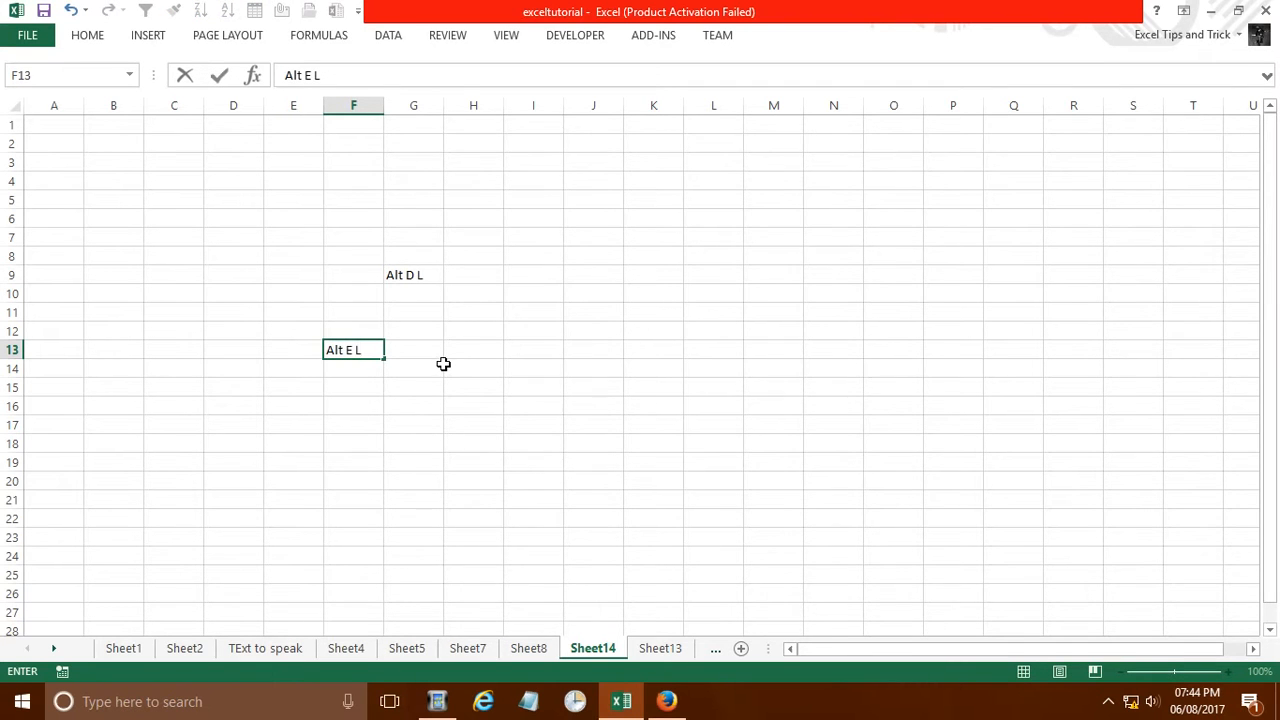
{"action": "key", "text": "Return"}
{"action": "key", "text": "Up"}
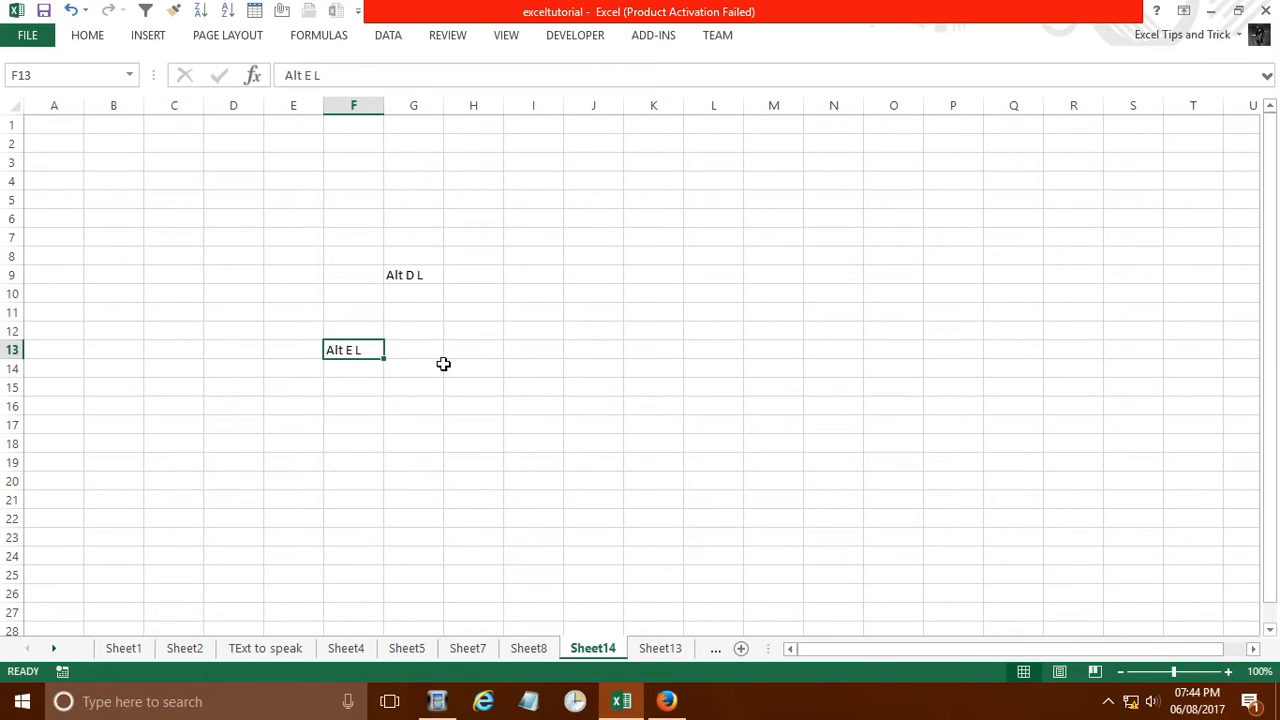
Delete the six extra worksheets one after another, from Sheet14 down to Sheet9, confirming each deletion.
{"action": "key", "text": "alt"}
{"action": "key", "text": "e"}
{"action": "key", "text": "l"}
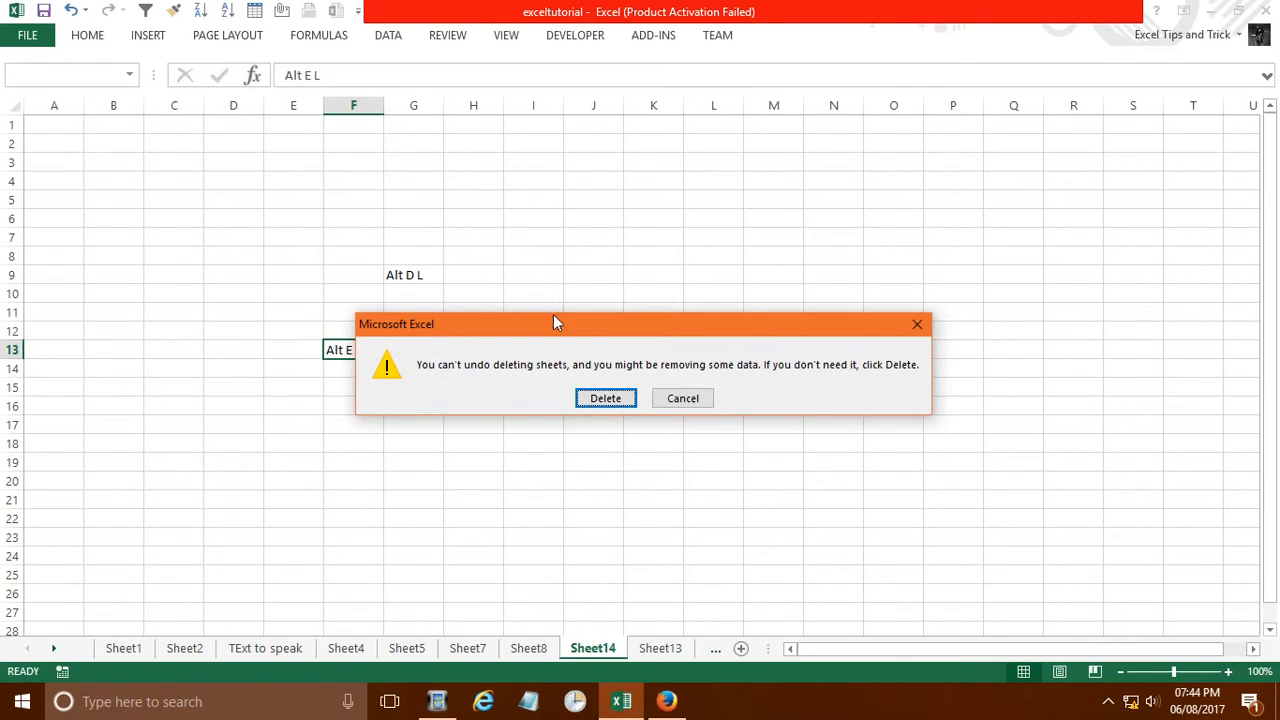
{"action": "key", "text": "Return"}
{"action": "key", "text": "alt"}
{"action": "key", "text": "e"}
{"action": "key", "text": "l"}
{"action": "key", "text": "Return"}
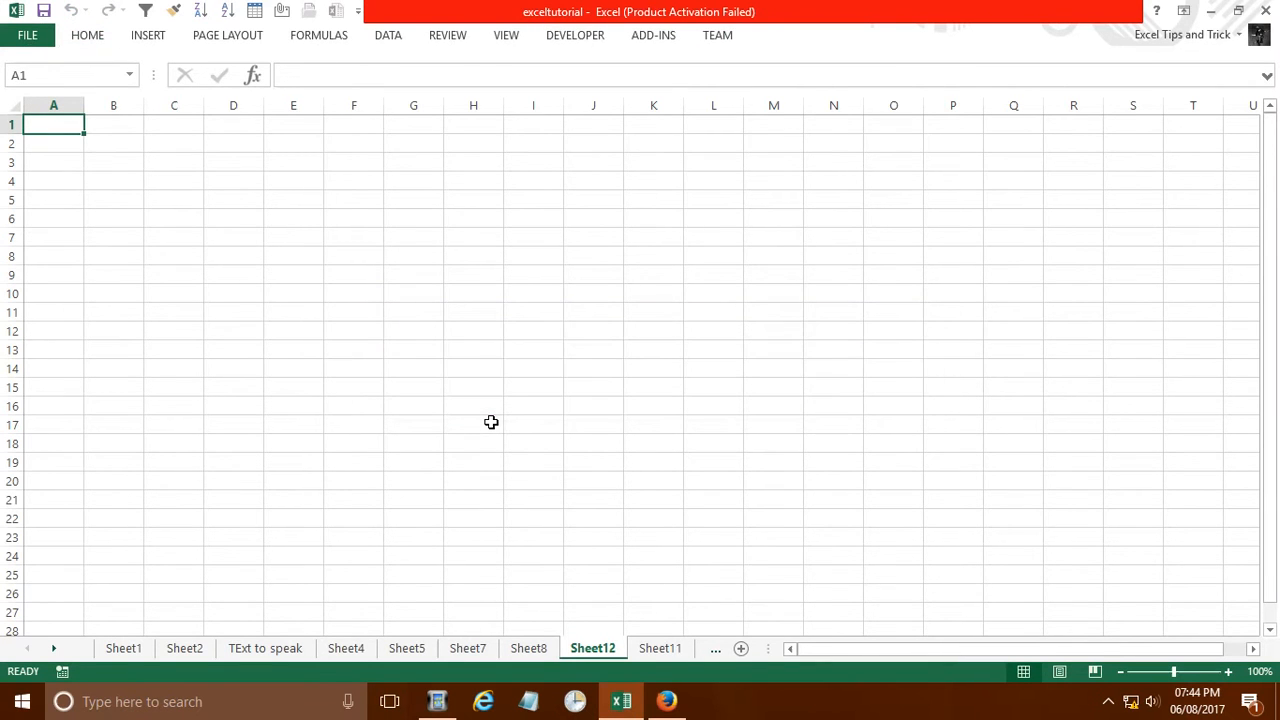
{"action": "key", "text": "alt"}
{"action": "key", "text": "e"}
{"action": "key", "text": "l"}
{"action": "key", "text": "Return"}
{"action": "key", "text": "alt"}
{"action": "key", "text": "e"}
{"action": "key", "text": "l"}
{"action": "key", "text": "Return"}
{"action": "key", "text": "alt"}
{"action": "key", "text": "e"}
{"action": "key", "text": "Escape"}
{"action": "key", "text": "alt"}
{"action": "key", "text": "e"}
{"action": "key", "text": "l"}
{"action": "key", "text": "Return"}
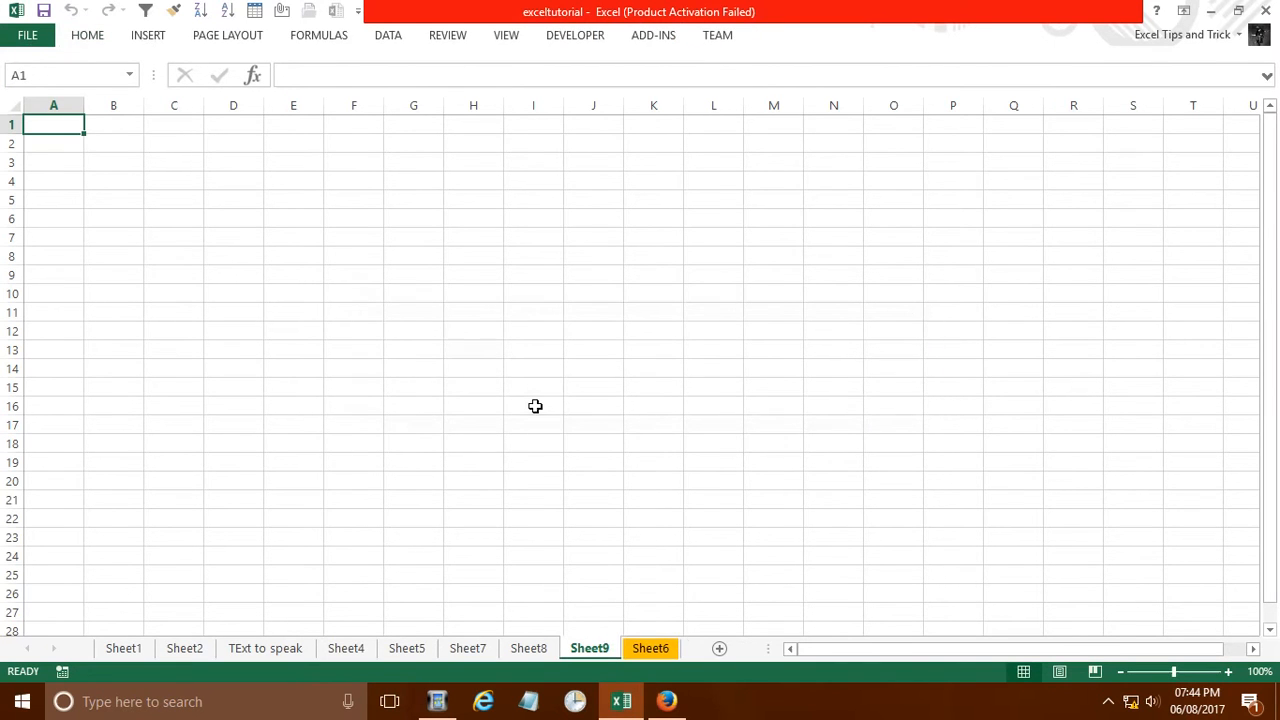
{"action": "key", "text": "alt"}
{"action": "key", "text": "e"}
{"action": "key", "text": "l"}
{"action": "key", "text": "Return"}
On Sheet6, enter "Alt E L" in cell H20 and its description "Sheet delete" in I20.
{"action": "type", "text": "."}
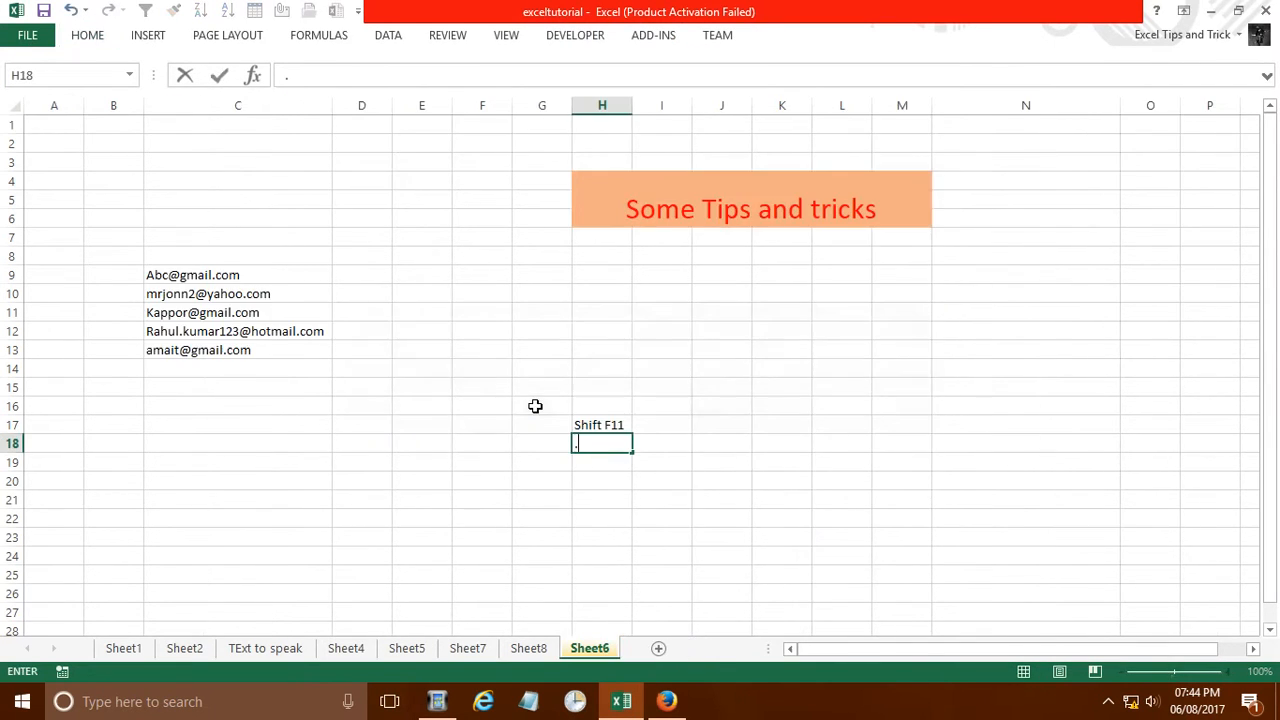
{"action": "left_click_drag", "start_coordinate": [568, 612], "coordinate": [568, 556]}
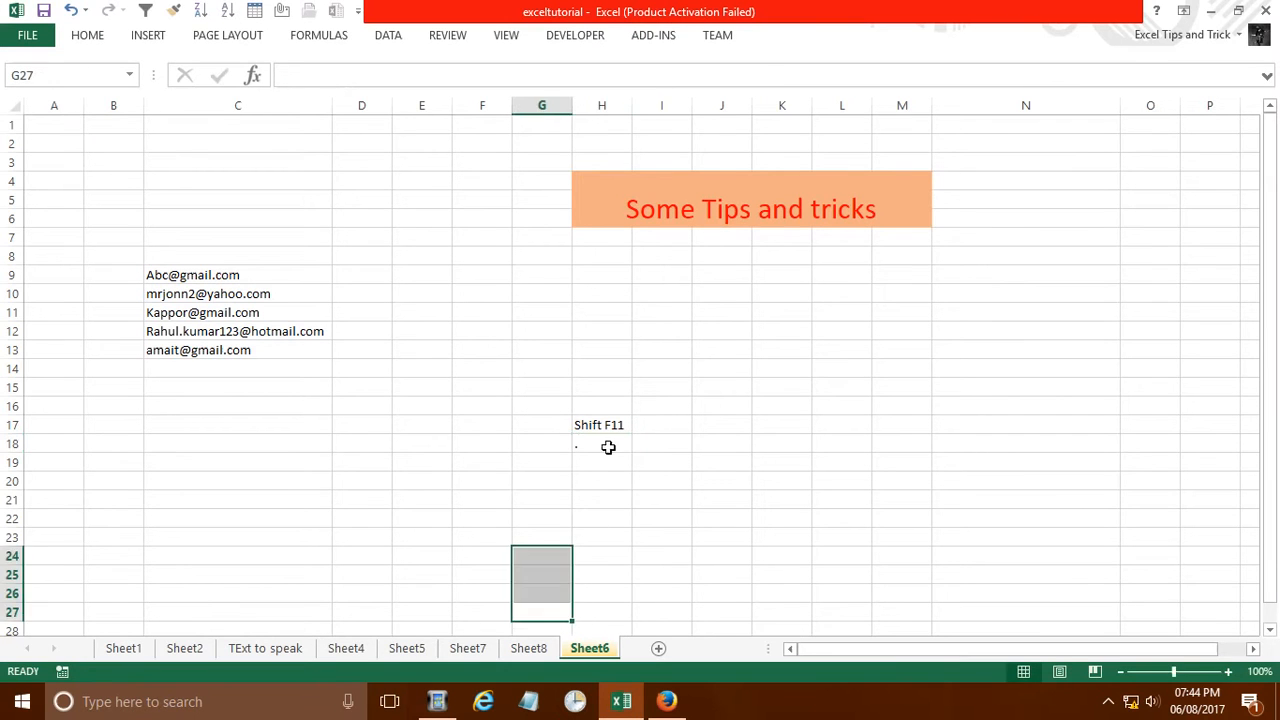
{"action": "left_click", "coordinate": [602, 481]}
{"action": "type", "text": "Alt "}
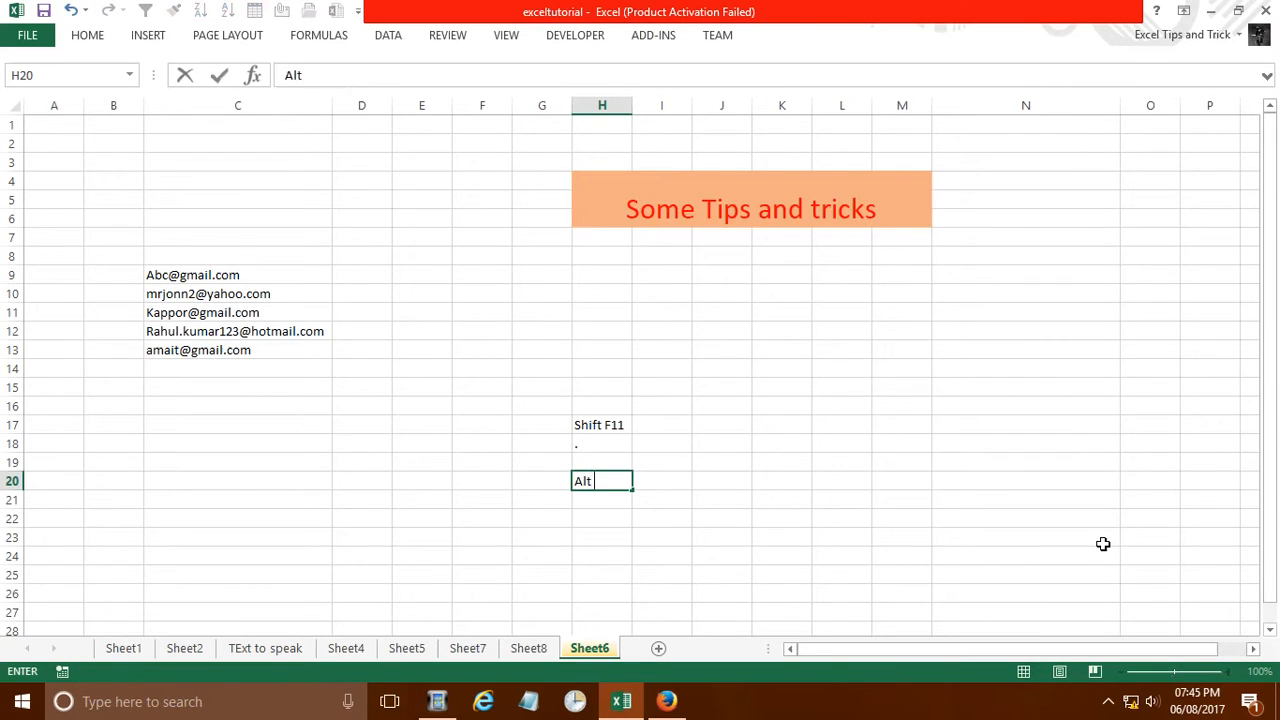
{"action": "type", "text": "E L"}
{"action": "key", "text": "Tab"}
{"action": "type", "text": "Shee"}
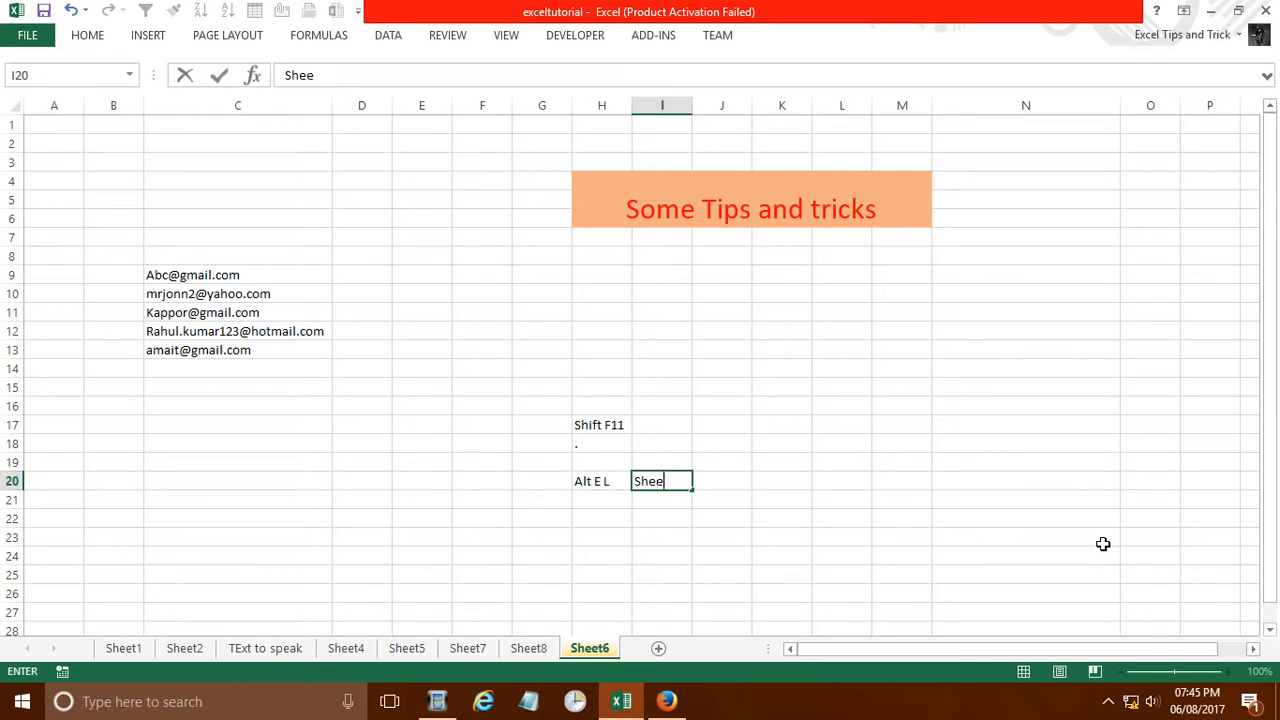
{"action": "type", "text": "t delete"}
Enter the description "Sheet add" in cell I17 beside the "Shift F11" note.
{"action": "key", "text": "Up"}
{"action": "key", "text": "Up"}
{"action": "key", "text": "Up"}
{"action": "type", "text": "Sheet "}
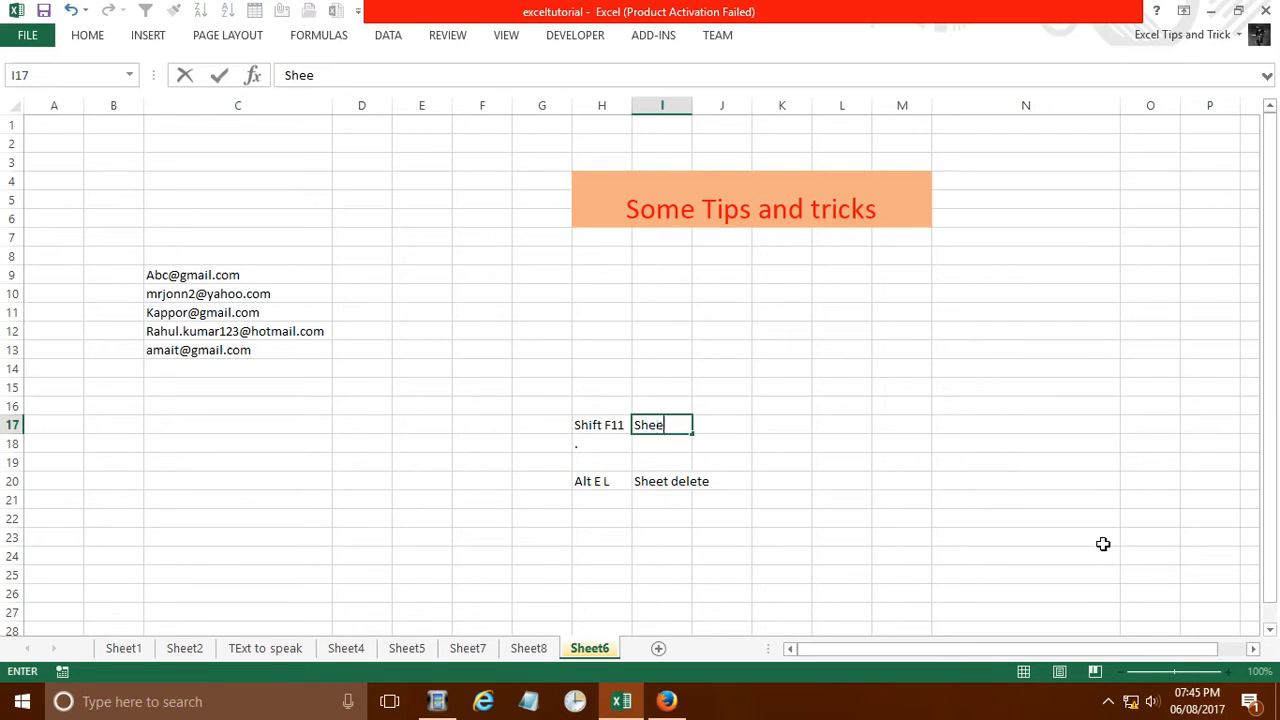
{"action": "type", "text": "add"}
{"action": "key", "text": "Return"}
Enter "Alt DL" in cell H23 and its description "Data validation" in I23.
{"action": "key", "text": "Down"}
{"action": "key", "text": "Down"}
{"action": "key", "text": "Down"}
{"action": "key", "text": "Down"}
{"action": "key", "text": "Down"}
{"action": "key", "text": "Left"}
{"action": "type", "text": "Aklt"}
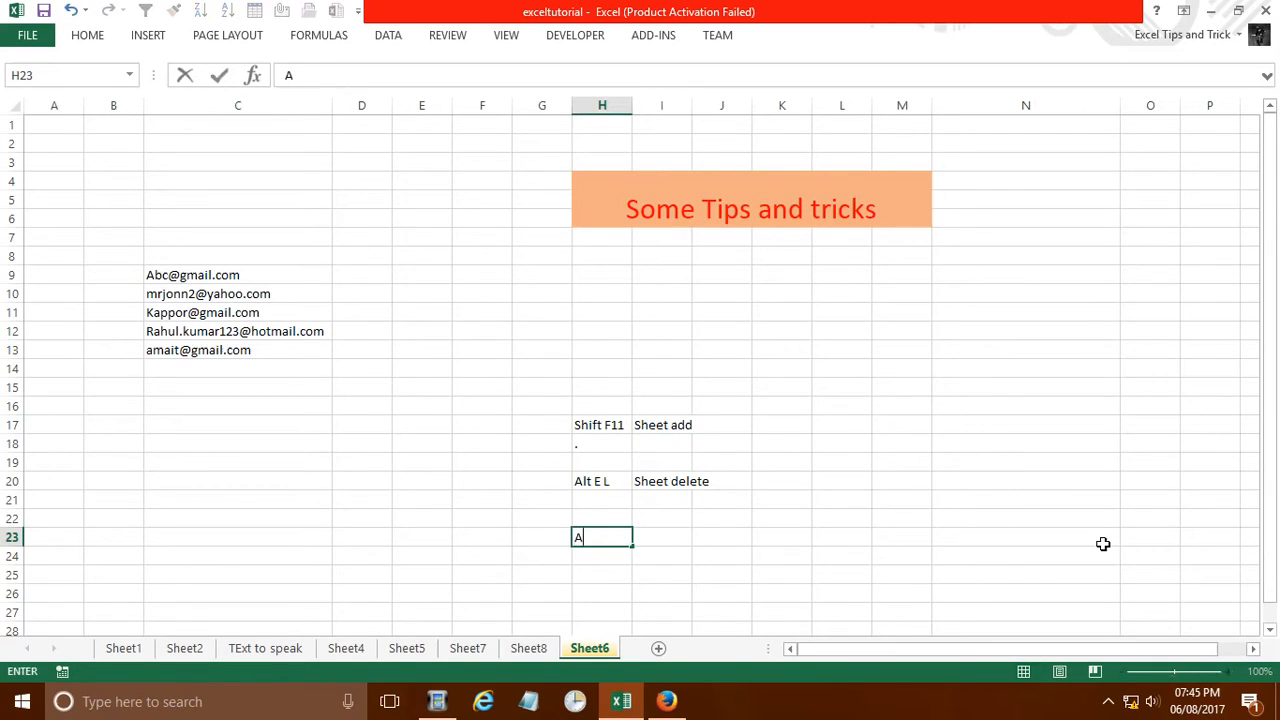
{"action": "key", "text": "BackSpace"}
{"action": "key", "text": "BackSpace"}
{"action": "key", "text": "BackSpace"}
{"action": "type", "text": "lt DL"}
{"action": "key", "text": "Tab"}
{"action": "type", "text": "Data"}
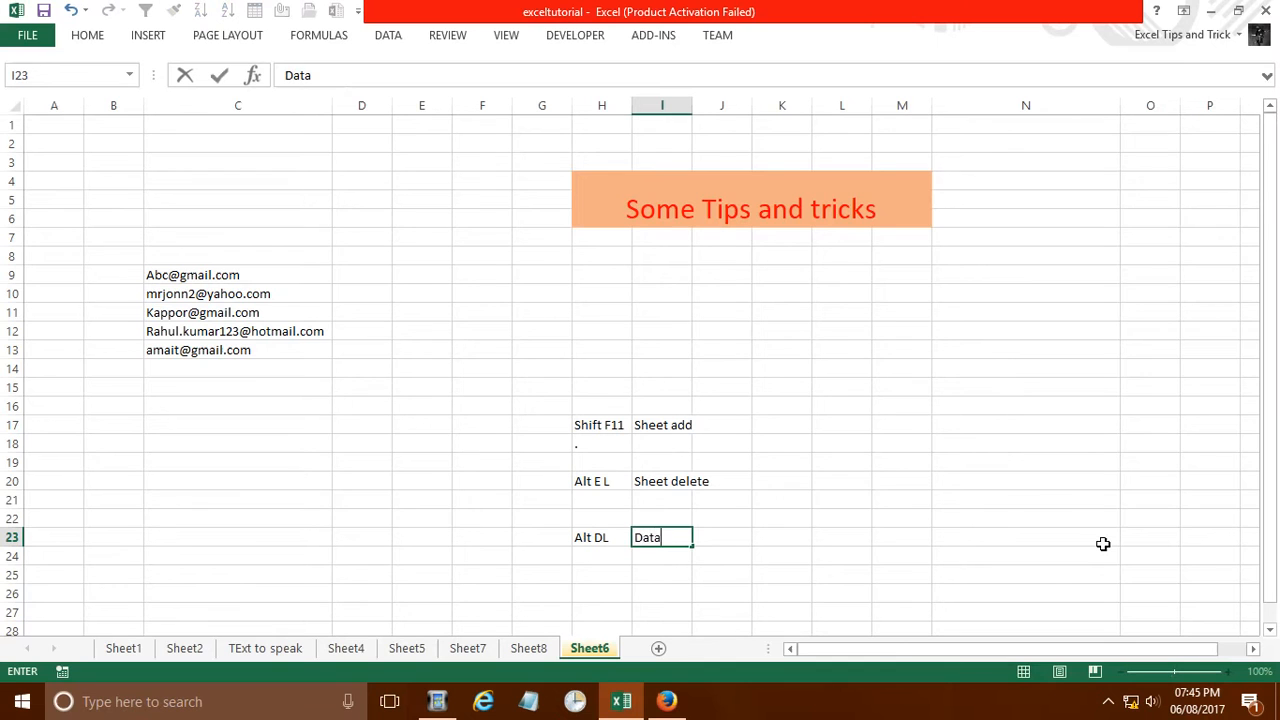
{"action": "type", "text": " validation"}
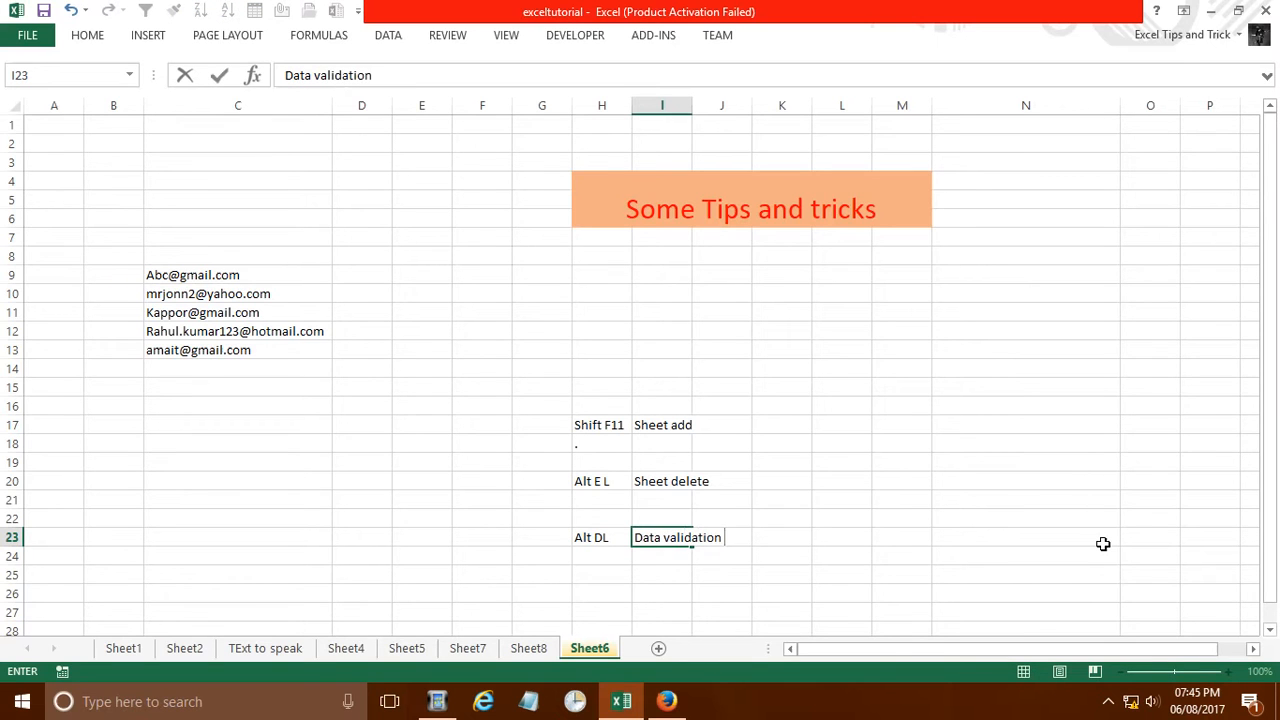
{"action": "key", "text": "Left"}
{"action": "key", "text": "Left"}
{"action": "key", "text": "Left"}
{"action": "key", "text": "Left"}
{"action": "key", "text": "Left"}
{"action": "key", "text": "Left"}
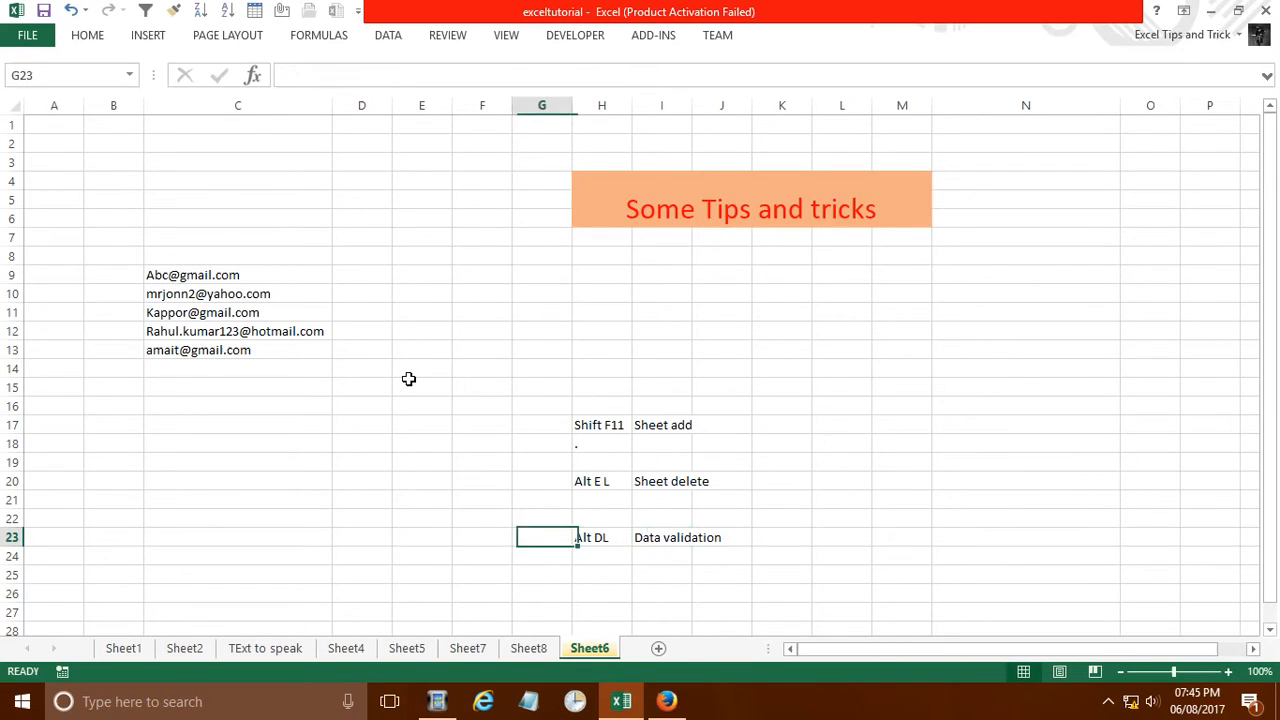
{"action": "key", "text": "ctrl+Up"}
{"action": "key", "text": "Up"}
{"action": "key", "text": "Up"}
{"action": "key", "text": "Up"}
{"action": "key", "text": "Up"}
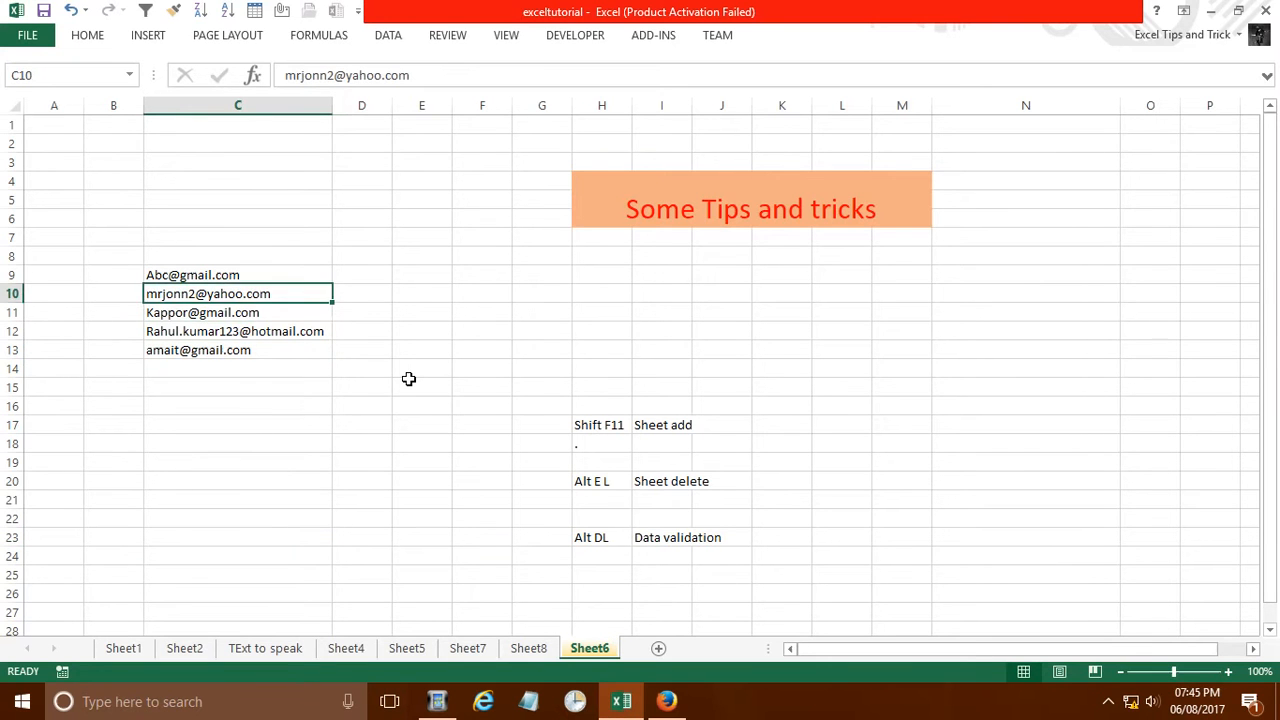
Open the data validation settings for the e-mail list in C9:C13 and close them without changes.
{"action": "key", "text": "ctrl+shift+Down"}
{"action": "key", "text": "alt+d"}
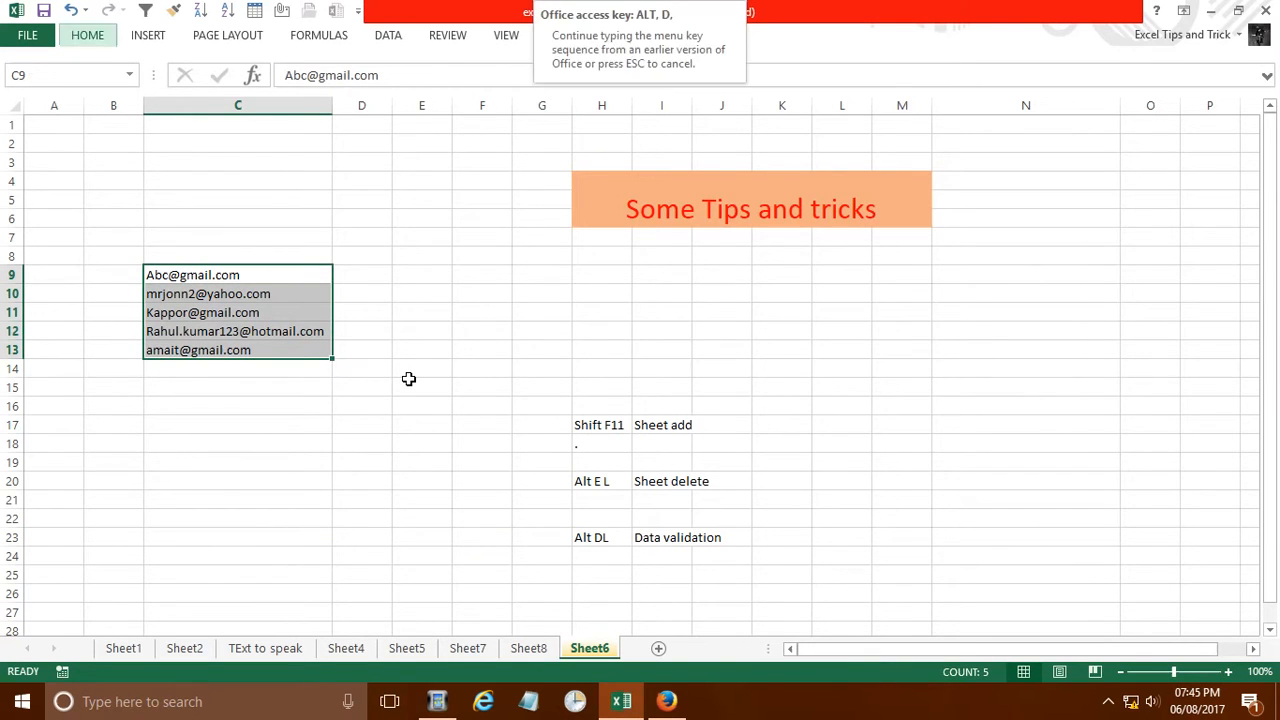
{"action": "key", "text": "l"}
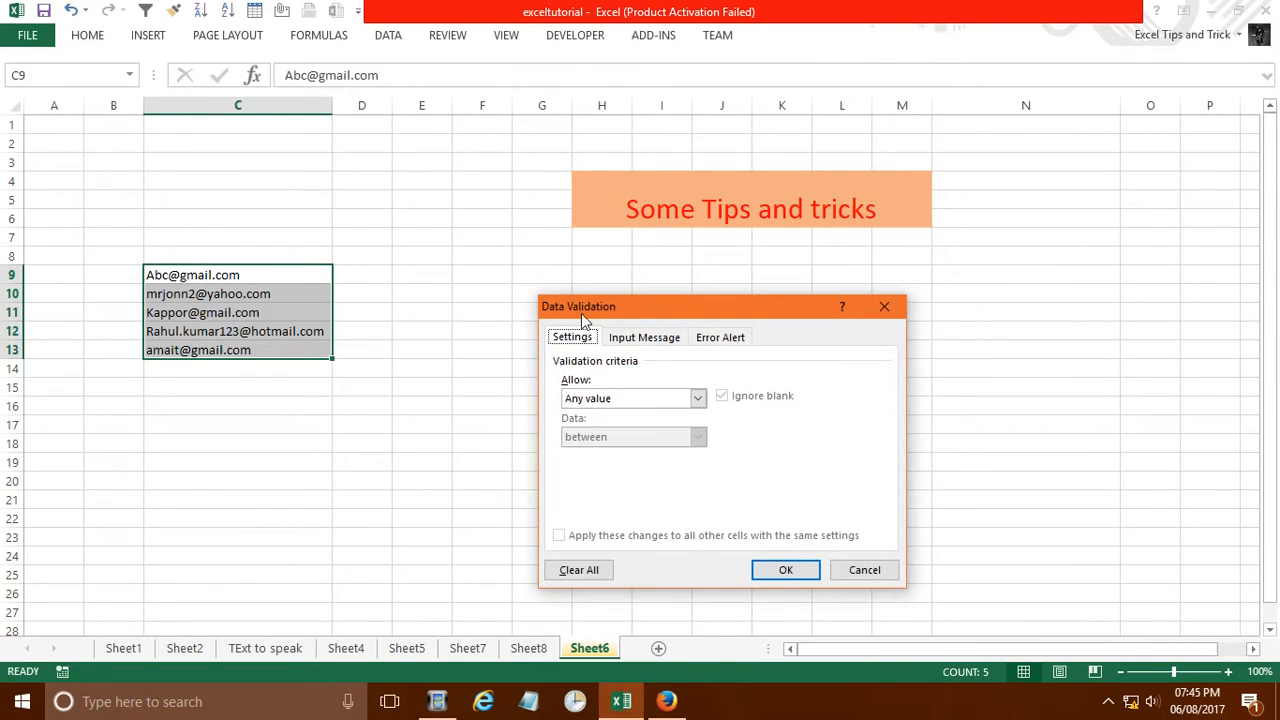
{"action": "left_click", "coordinate": [858, 570]}
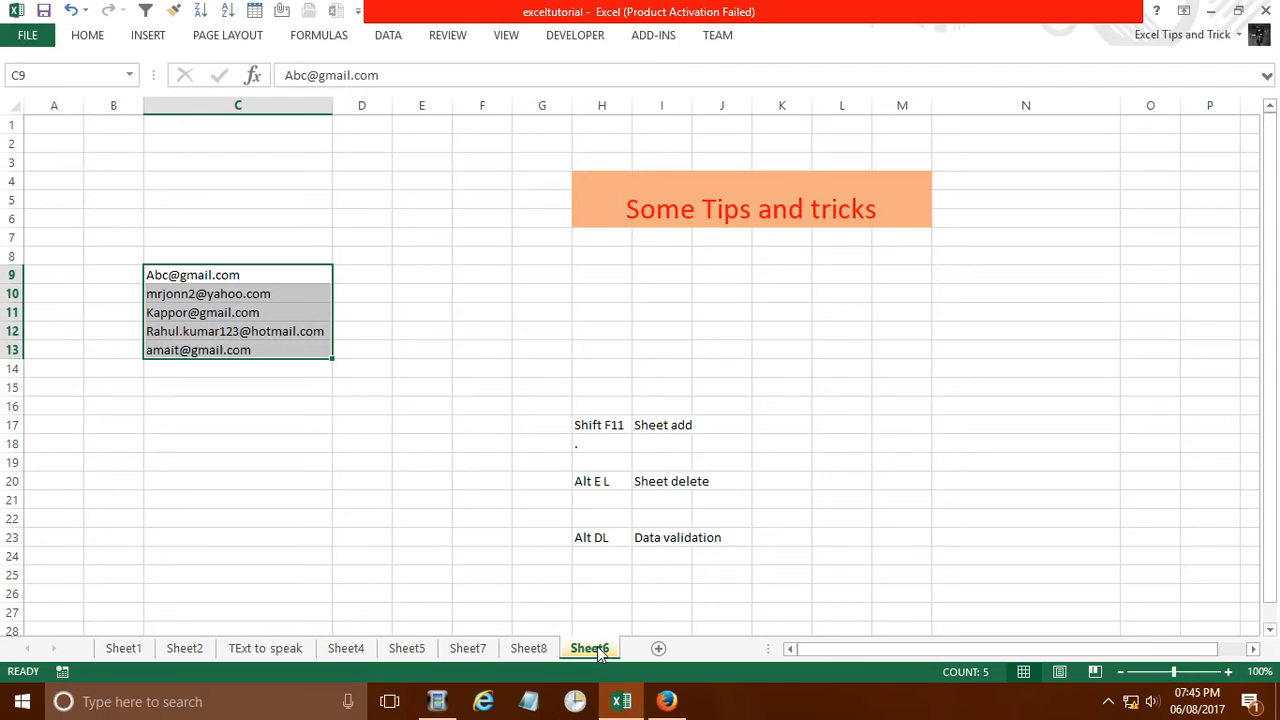
Rename the Sheet6 worksheet as "Tips".
{"action": "left_click", "coordinate": [680, 594]}
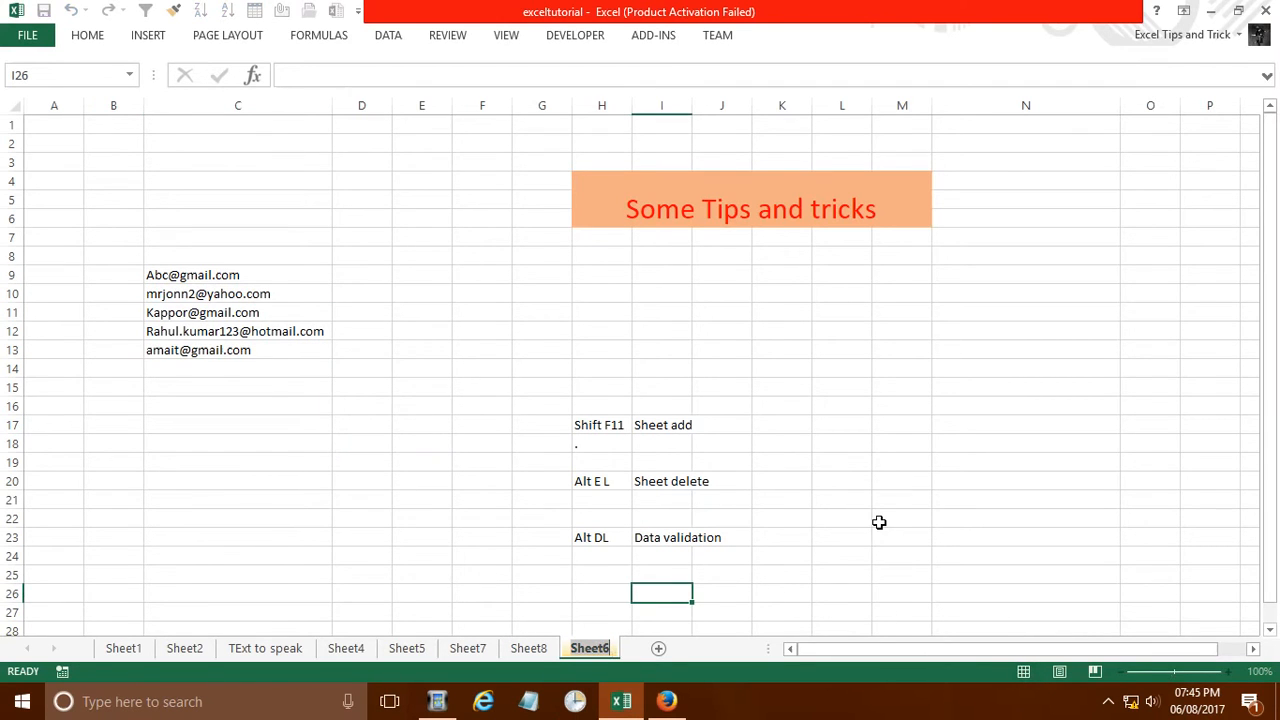
{"action": "key", "text": "alt+h"}
{"action": "type", "text": "orTipls"}
{"action": "key", "text": "BackSpace"}
{"action": "key", "text": "BackSpace"}
{"action": "type", "text": "s"}
{"action": "left_click", "coordinate": [850, 443]}
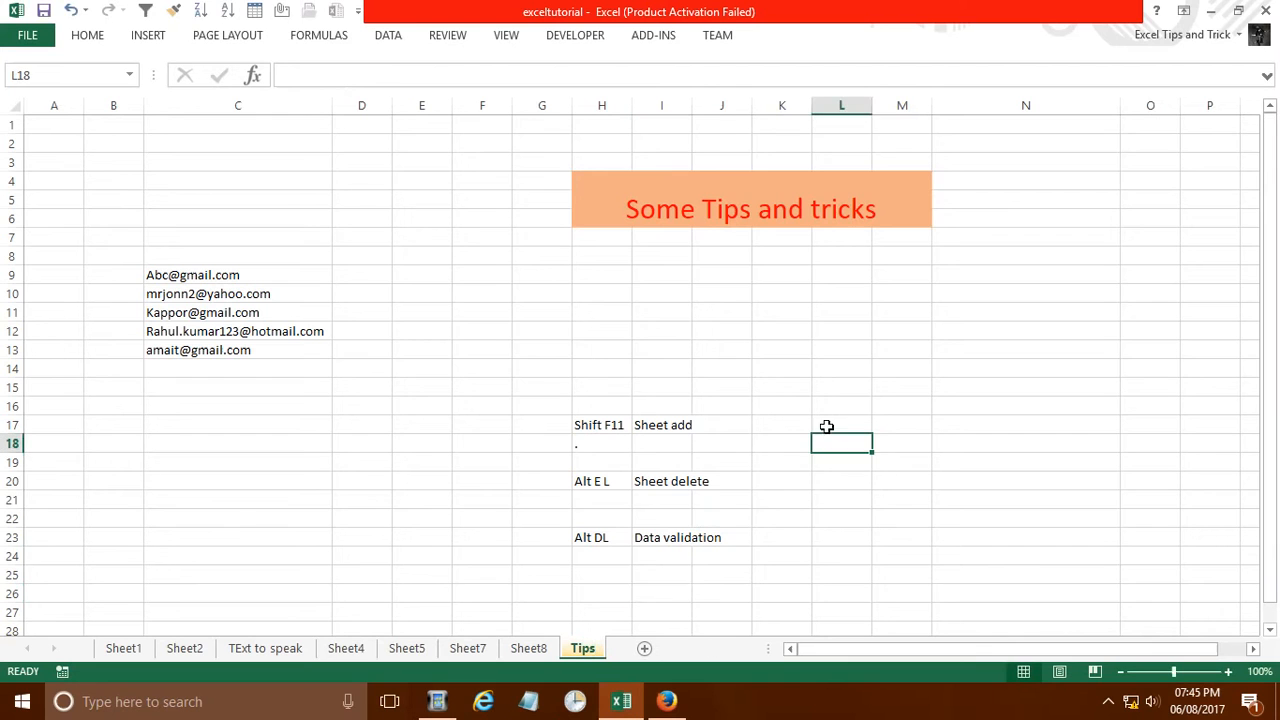
{"action": "left_click", "coordinate": [502, 331]}
{"action": "left_click", "coordinate": [588, 370]}
{"action": "key", "text": "Menu"}
{"action": "key", "text": "a"}
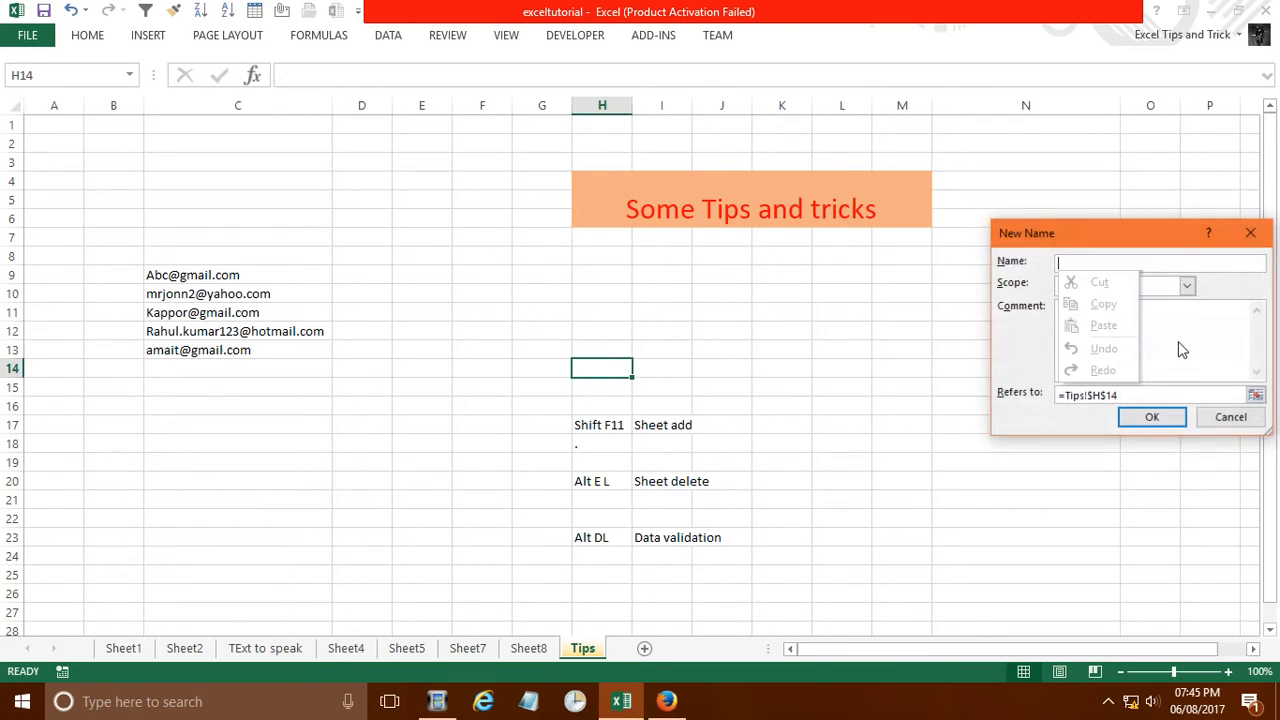
{"action": "key", "text": "Escape"}
{"action": "key", "text": "Escape"}
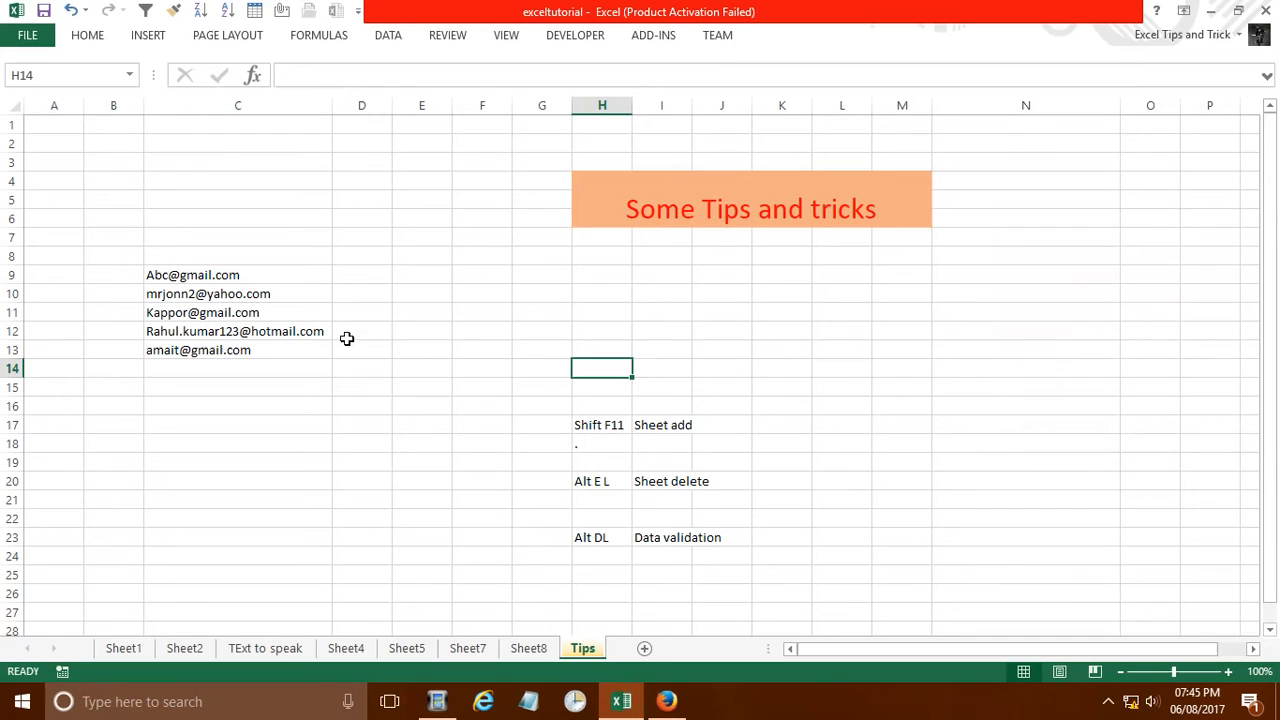
Enter "Alt OHR" in cell H14 and its description "Sheet name" in I14.
{"action": "type", "text": "Alt "}
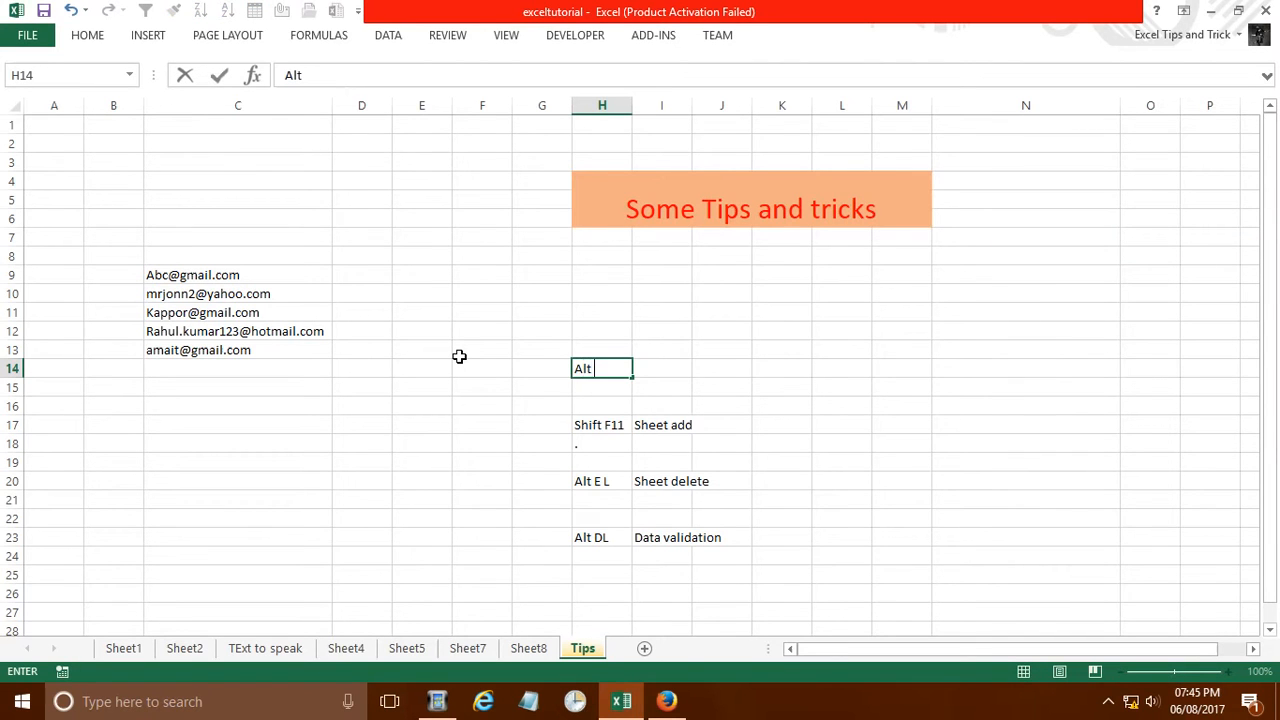
{"action": "type", "text": "OHR"}
{"action": "key", "text": "Tab"}
{"action": "type", "text": "Sh"}
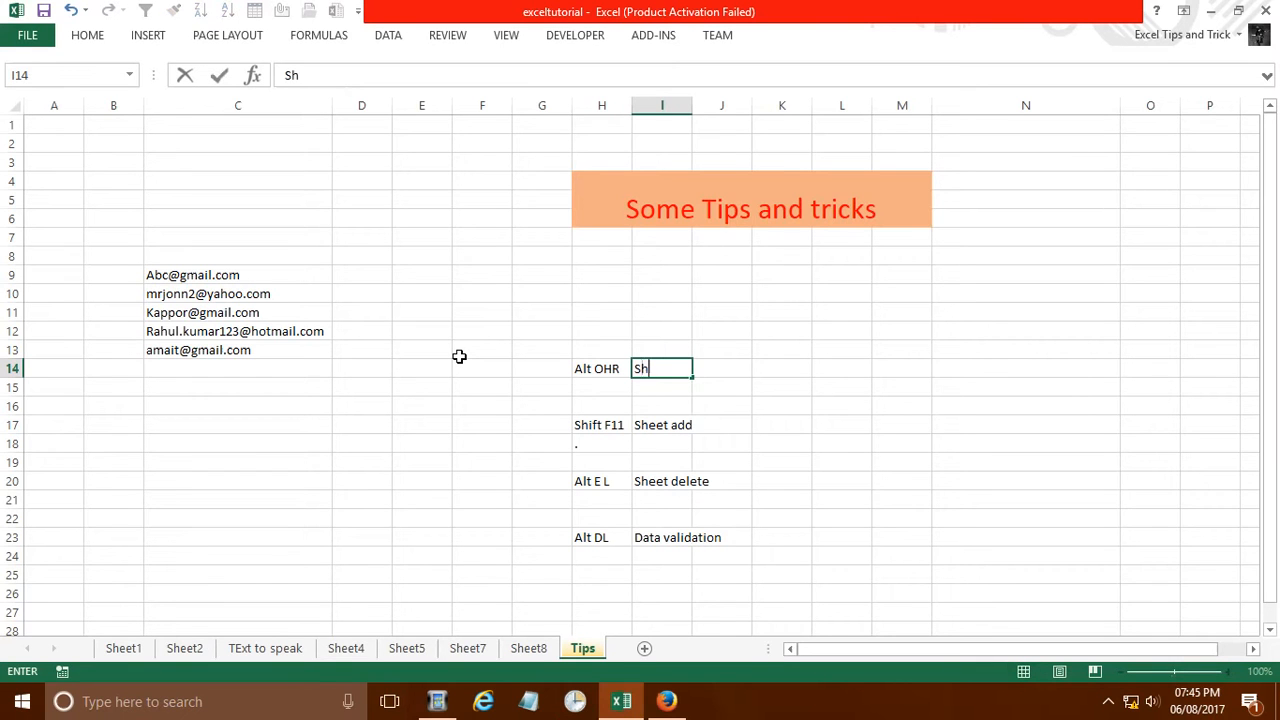
{"action": "type", "text": "eet name"}
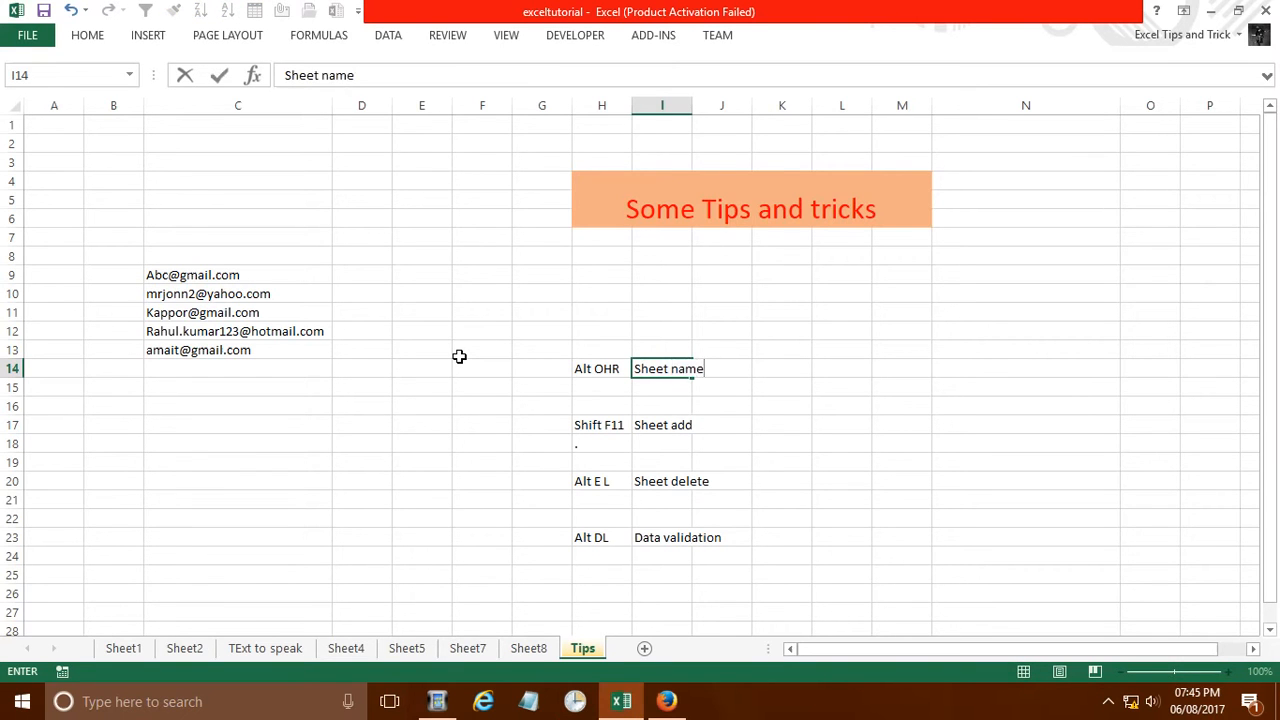
{"action": "key", "text": "Return"}
Rename the Tips worksheet as "Name change".
{"action": "left_click", "coordinate": [320, 220]}
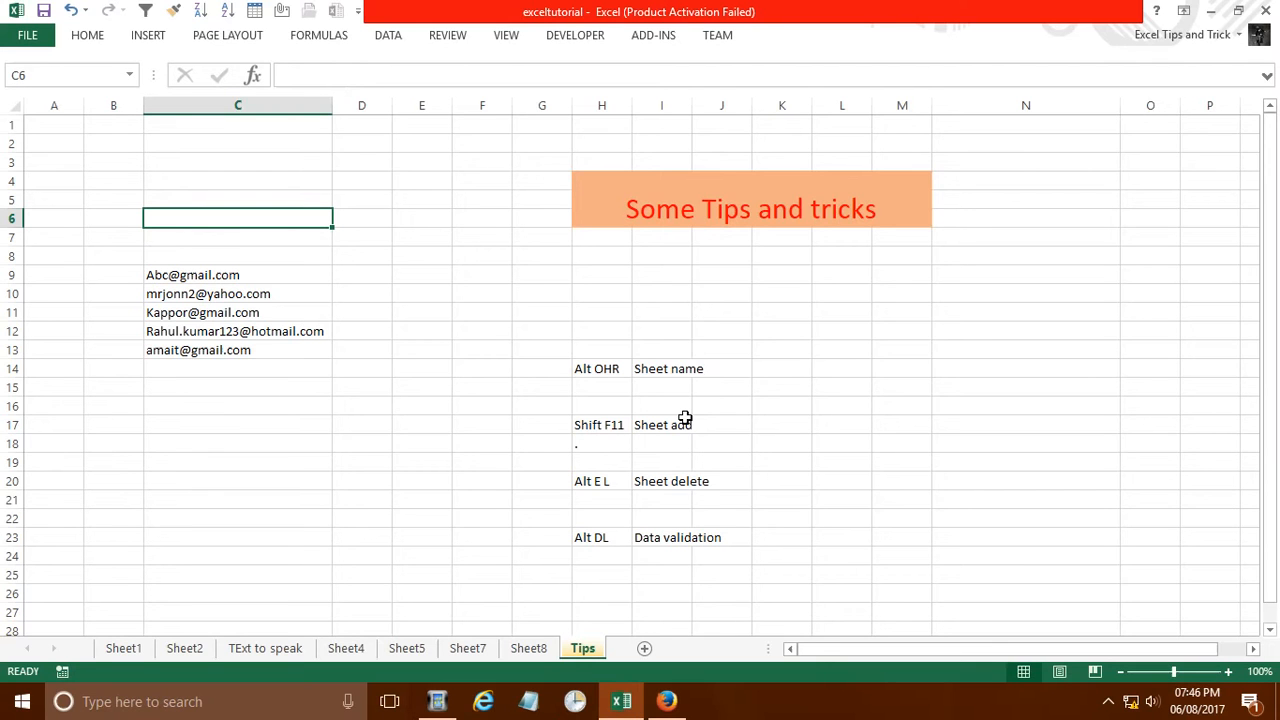
{"action": "key", "text": "alt"}
{"action": "key", "text": "o"}
{"action": "key", "text": "h"}
{"action": "key", "text": "r"}
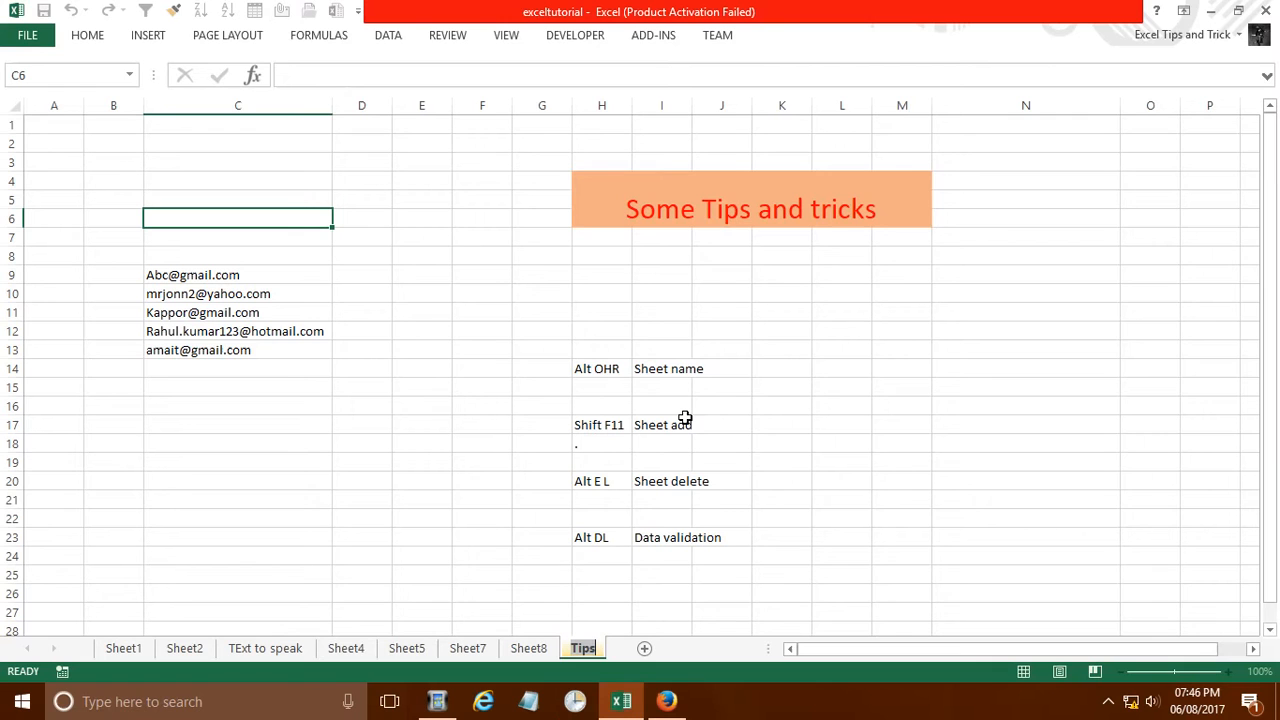
{"action": "type", "text": "Name change"}
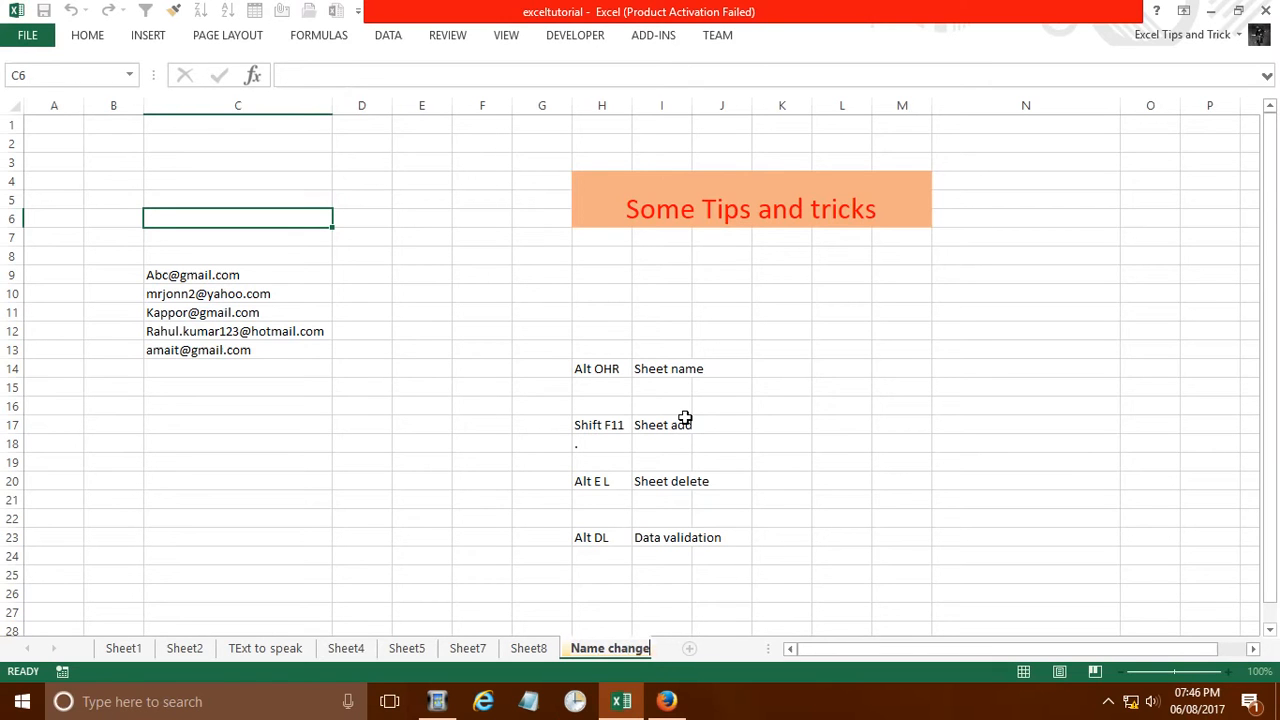
{"action": "key", "text": "Return"}
Rename the "Name change" worksheet as "Hllow".
{"action": "left_click", "coordinate": [1171, 369]}
{"action": "key", "text": "alt"}
{"action": "type", "text": "ohrHekk"}
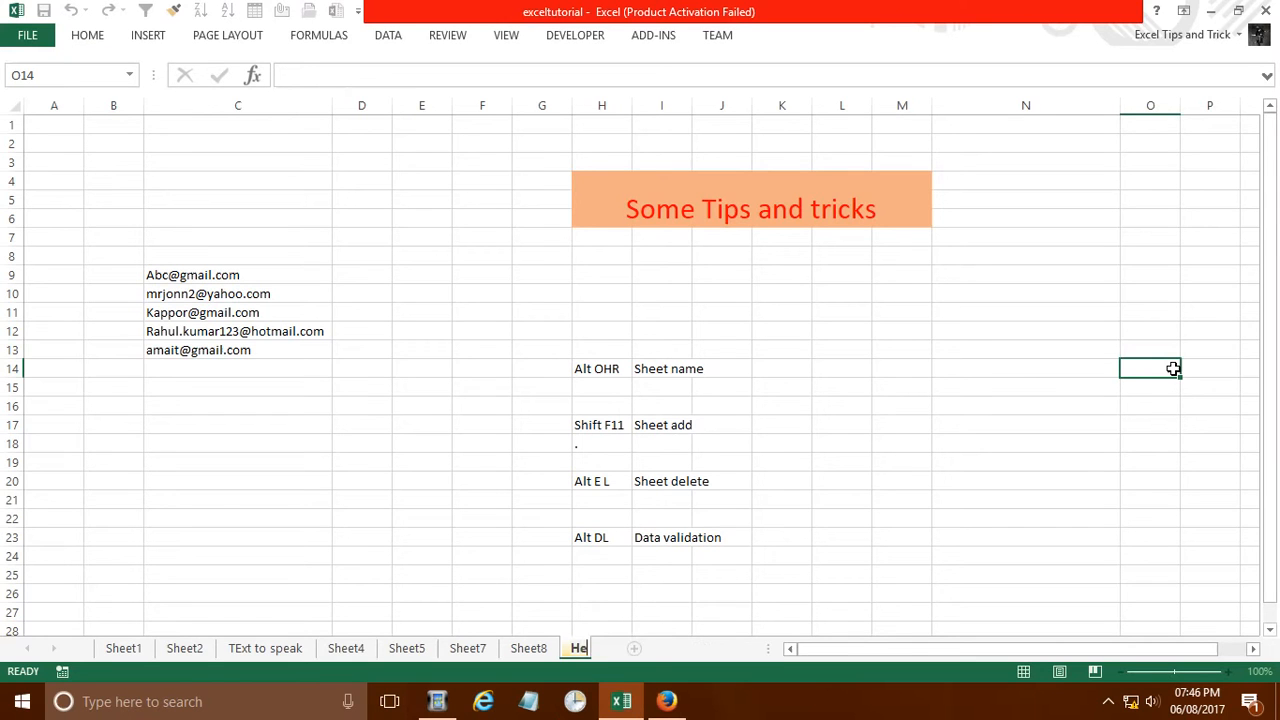
{"action": "key", "text": "BackSpace"}
{"action": "key", "text": "BackSpace"}
{"action": "key", "text": "BackSpace"}
{"action": "type", "text": "llow"}
{"action": "key", "text": "Return"}
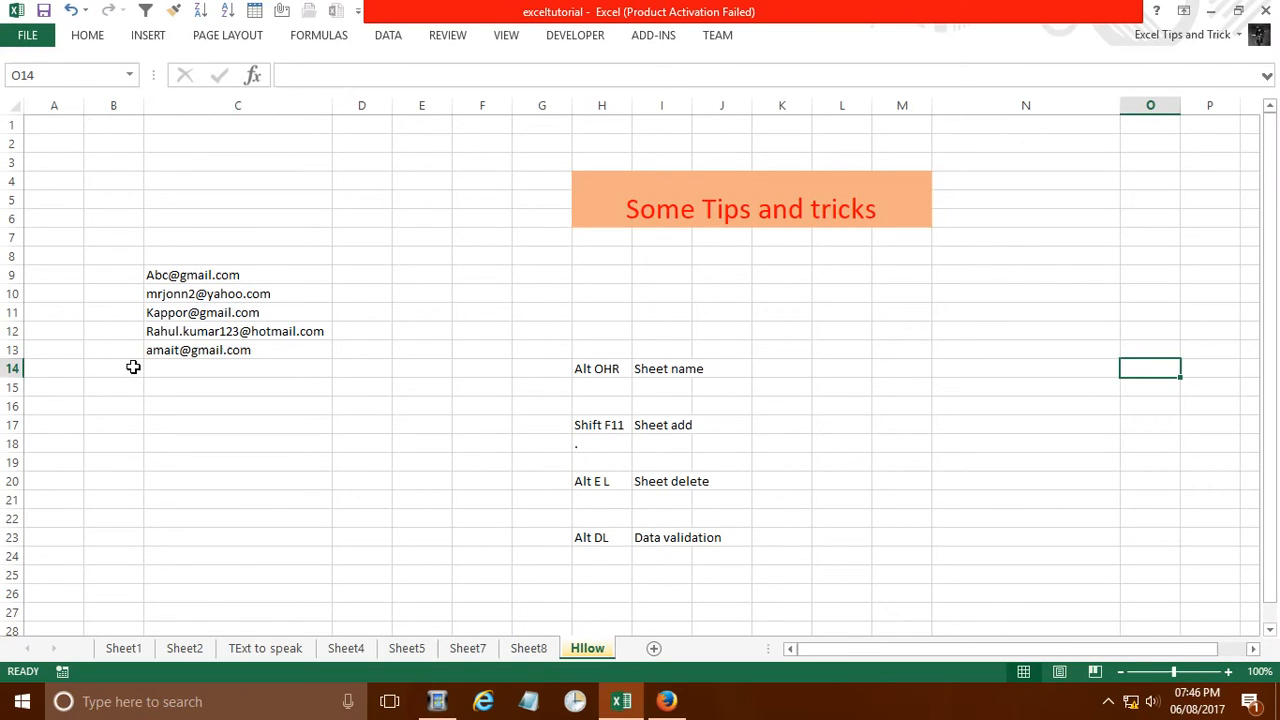
{"action": "left_click", "coordinate": [660, 336]}
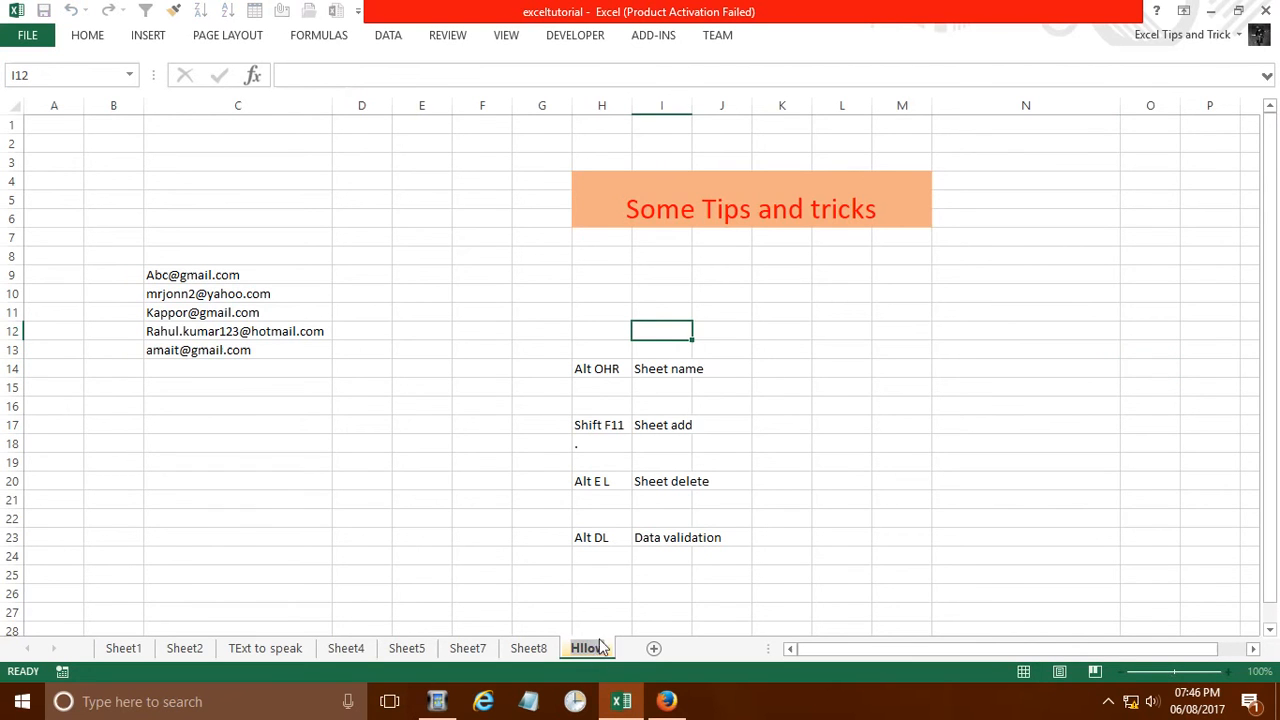
{"action": "left_click", "coordinate": [897, 373]}
{"action": "key", "text": "alt+o"}
{"action": "key", "text": "h"}
{"action": "key", "text": "r"}
{"action": "key", "text": "BackSpace"}
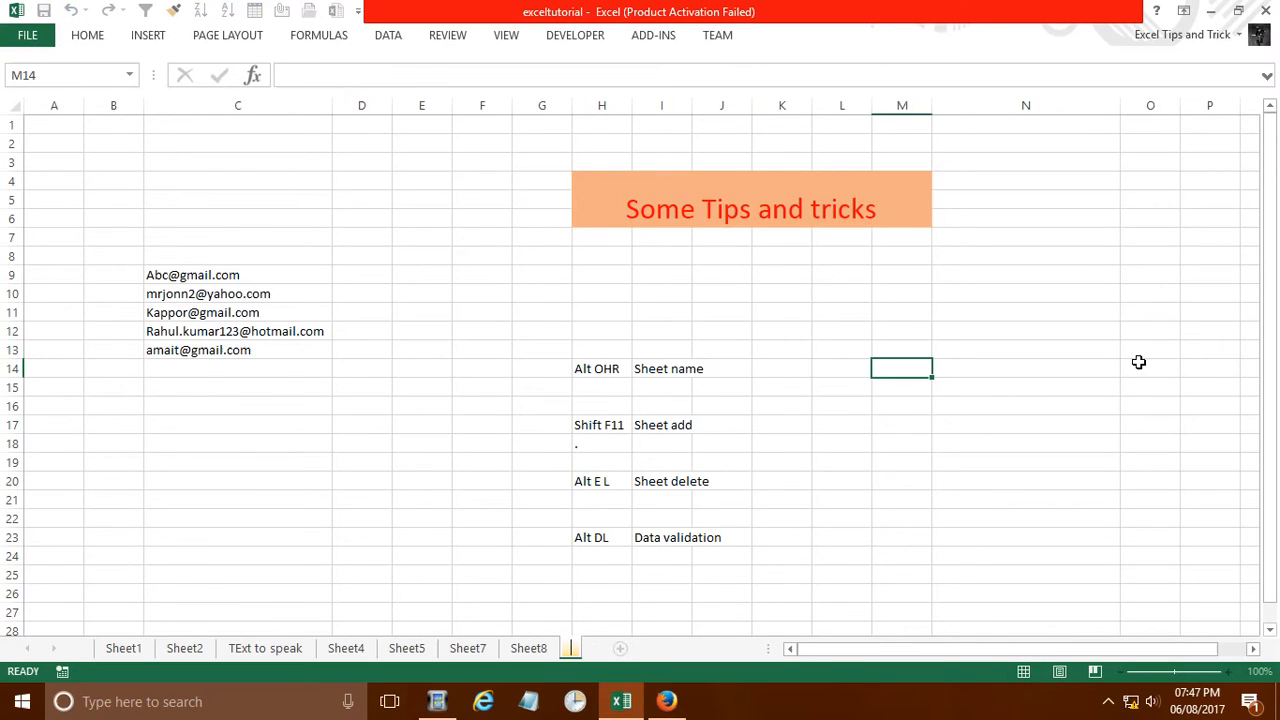
{"action": "key", "text": "Escape"}
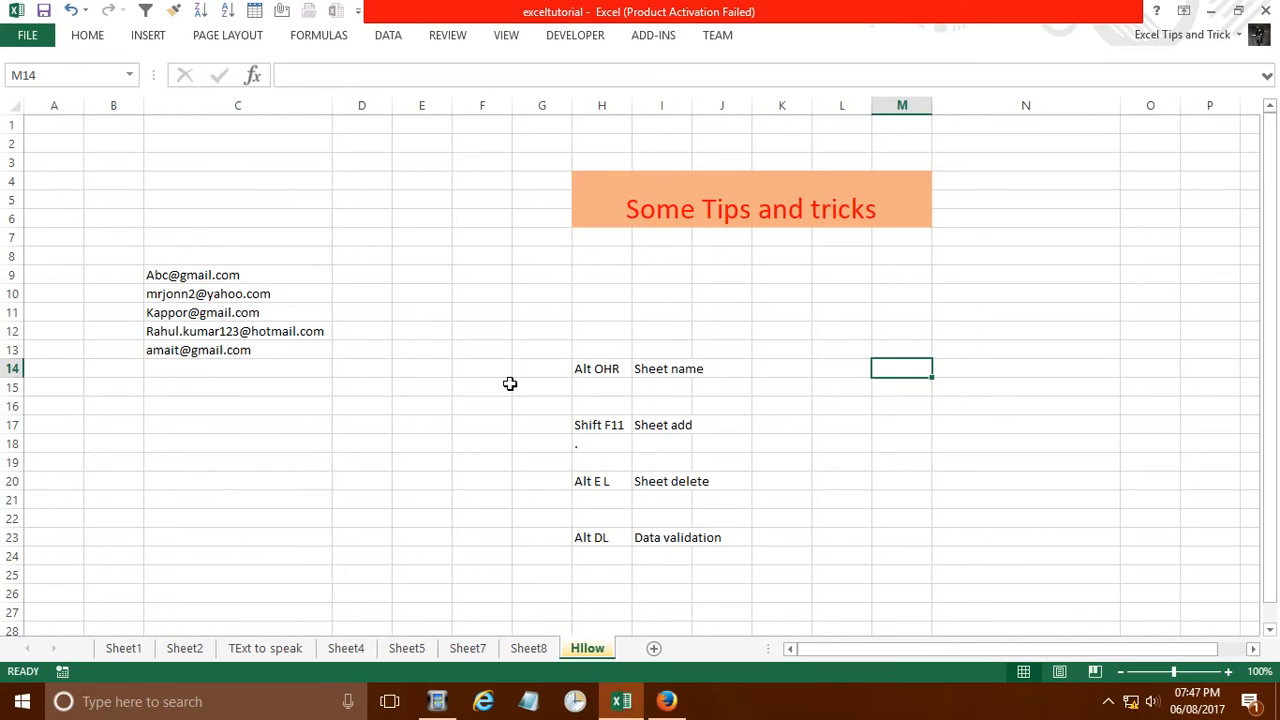
Rename the "Hllow" worksheet as "fasdfasd".
{"action": "left_click", "coordinate": [604, 650]}
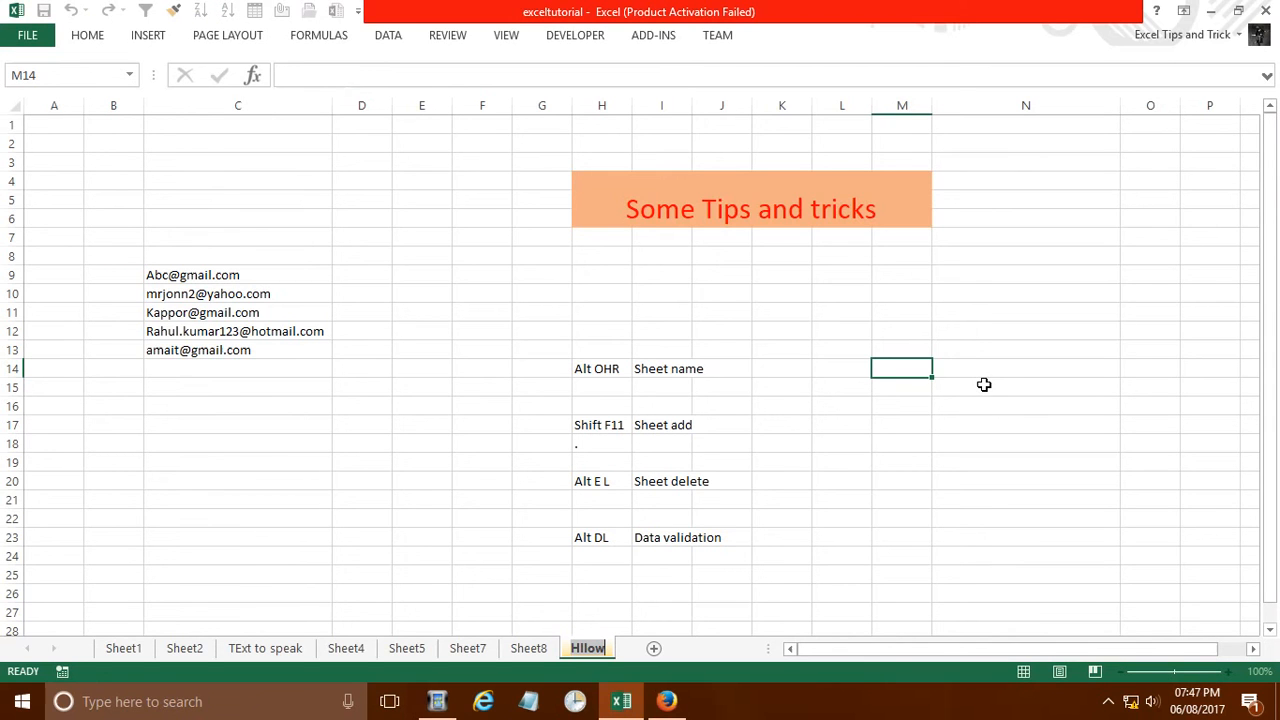
{"action": "key", "text": "Return"}
{"action": "double_click", "coordinate": [588, 648]}
{"action": "type", "text": "fasdfasd"}
{"action": "left_click", "coordinate": [782, 556]}
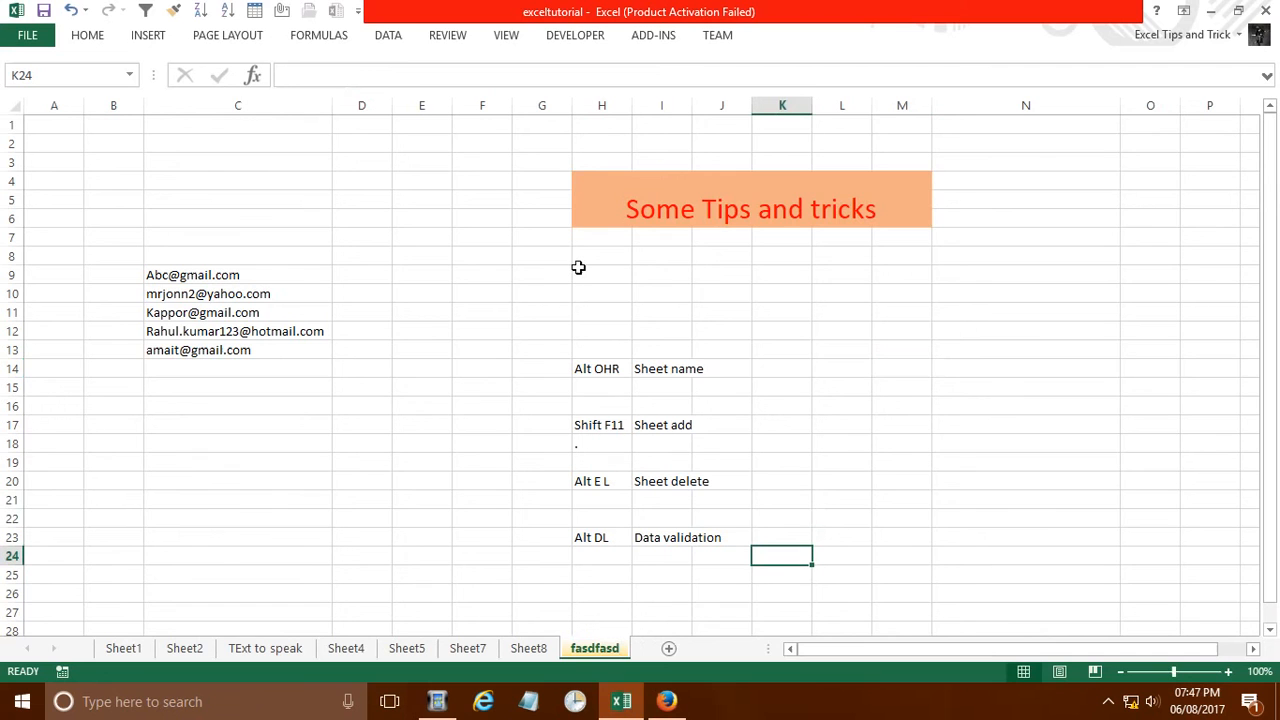